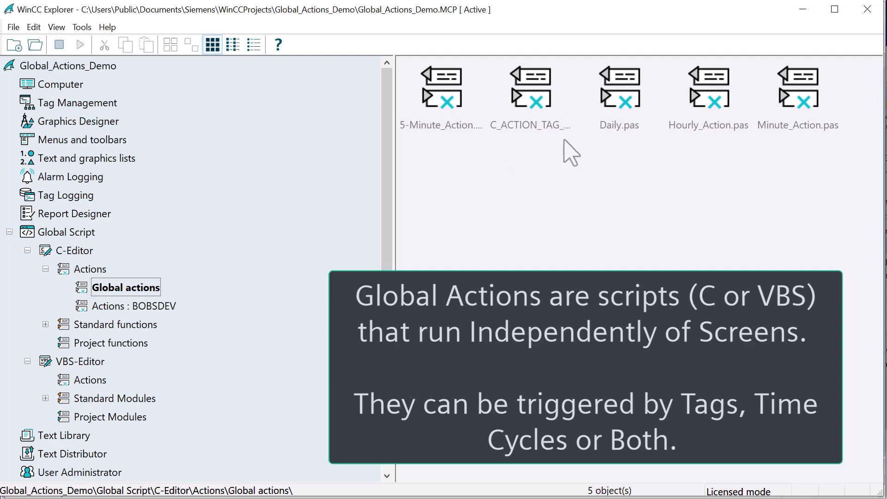
# Step: Open C_ACTION_TAG_TRIGGER and find the C_Action_Trigger_Tag name on line 14
pyautogui.doubleClick(532, 129)
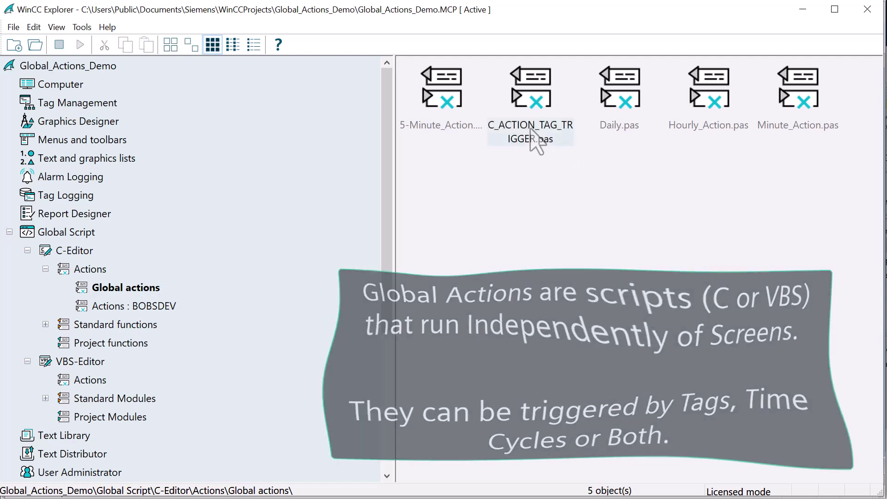
pyautogui.scroll(-1, 269, 188)
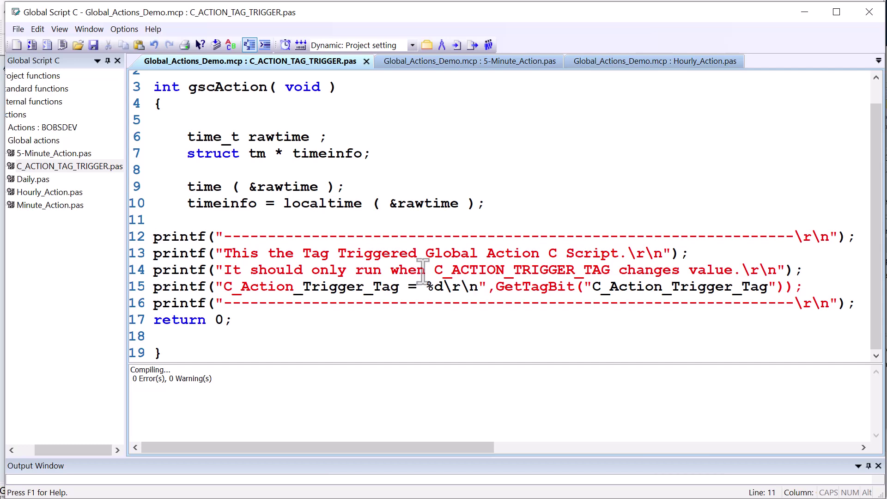
pyautogui.moveTo(435, 270); pyautogui.dragTo(612, 270)
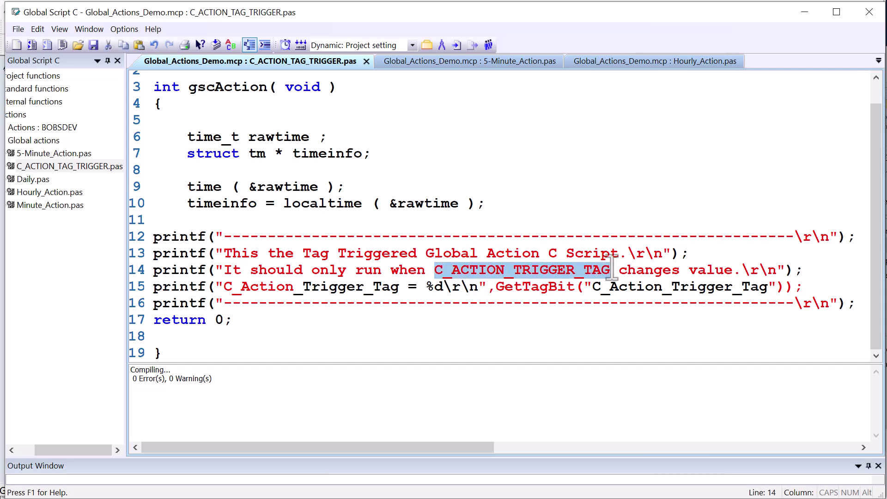
pyautogui.click(532, 225)
# Step: Inspect the action's trigger properties: the C_Action_Trigger_Tag trigger and cyclic timer types
pyautogui.rightClick(542, 180)
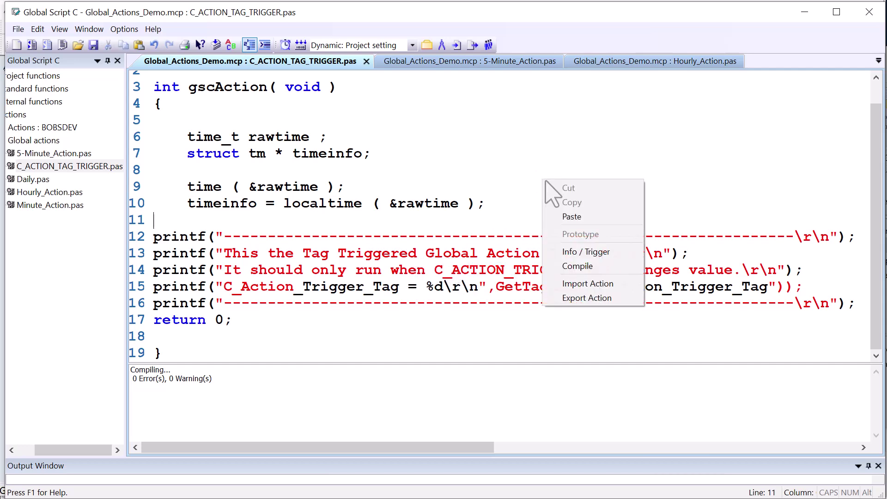
pyautogui.click(572, 253)
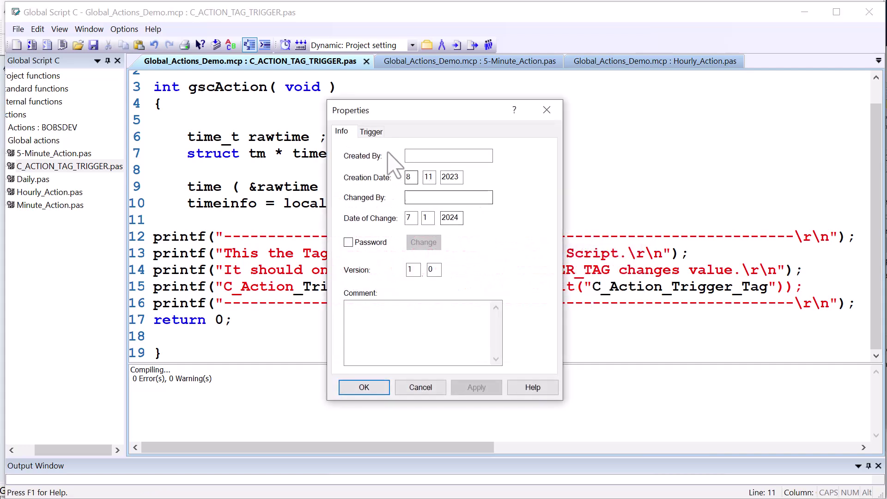
pyautogui.click(371, 131)
pyautogui.click(386, 177)
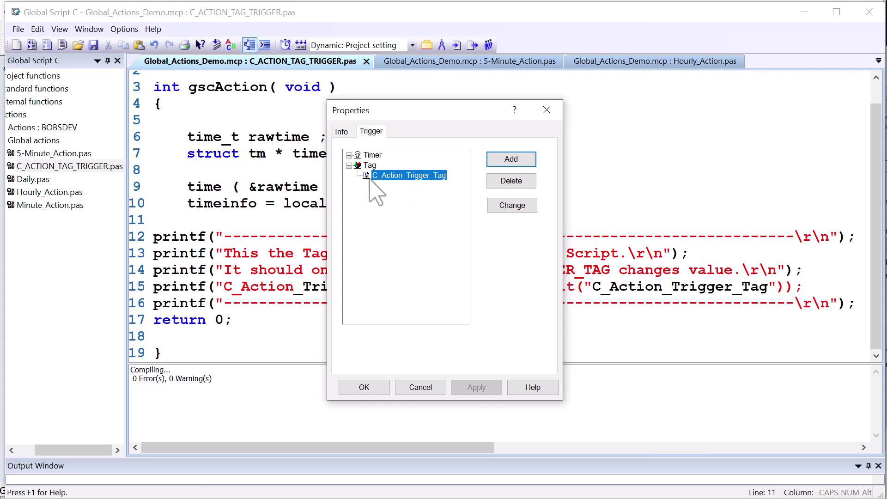
pyautogui.click(349, 155)
pyautogui.click(382, 175)
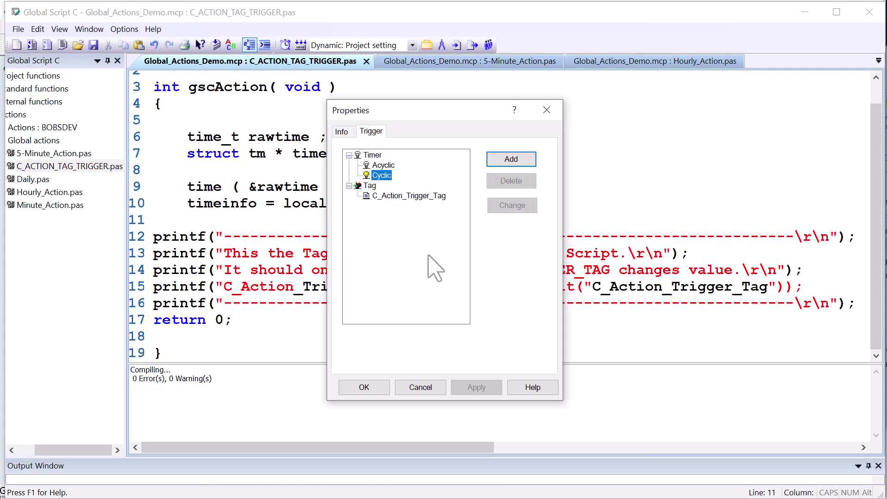
# Step: Close the properties unchanged, clear the APDiag log and toggle C_Action_Trigger_Tag to 1
pyautogui.click(430, 389)
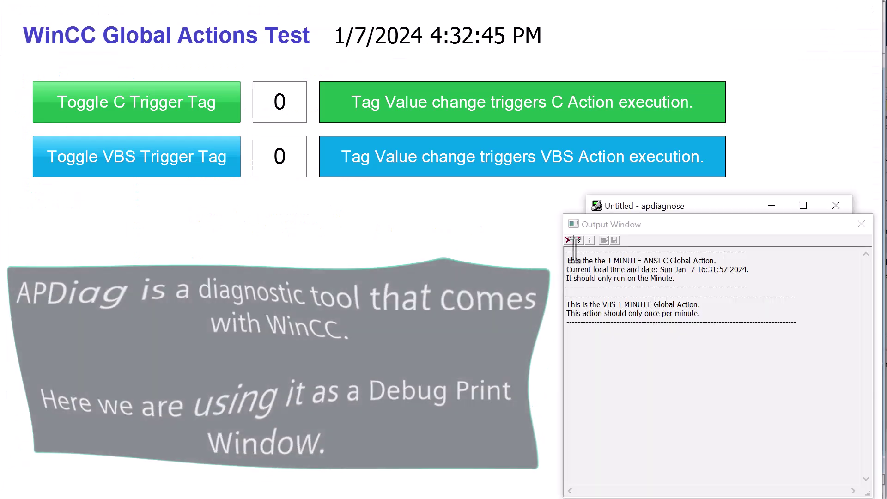
pyautogui.click(568, 240)
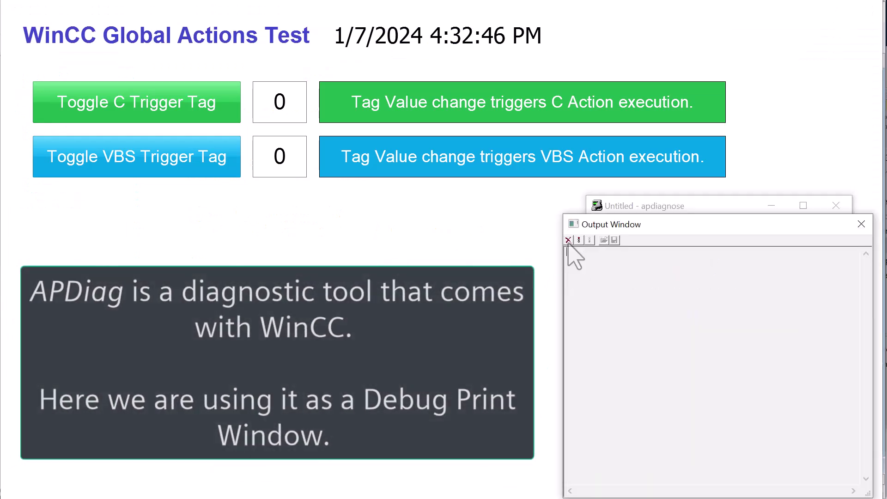
pyautogui.click(157, 104)
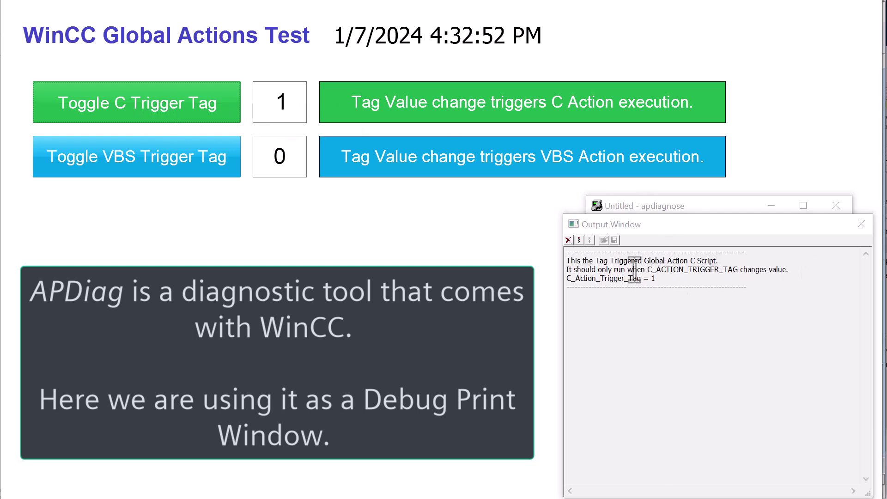
pyautogui.click(593, 273)
pyautogui.moveTo(594, 273); pyautogui.dragTo(735, 273)
pyautogui.click(713, 285)
# Step: Set C_Action_Trigger_Tag to 0 and then back to 1 in the I/O field
pyautogui.click(288, 113)
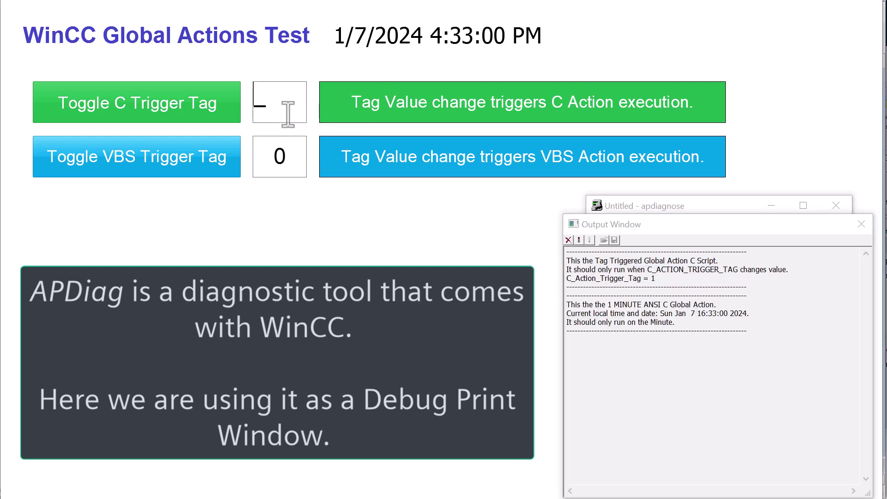
pyautogui.write('0')
pyautogui.press('Return')
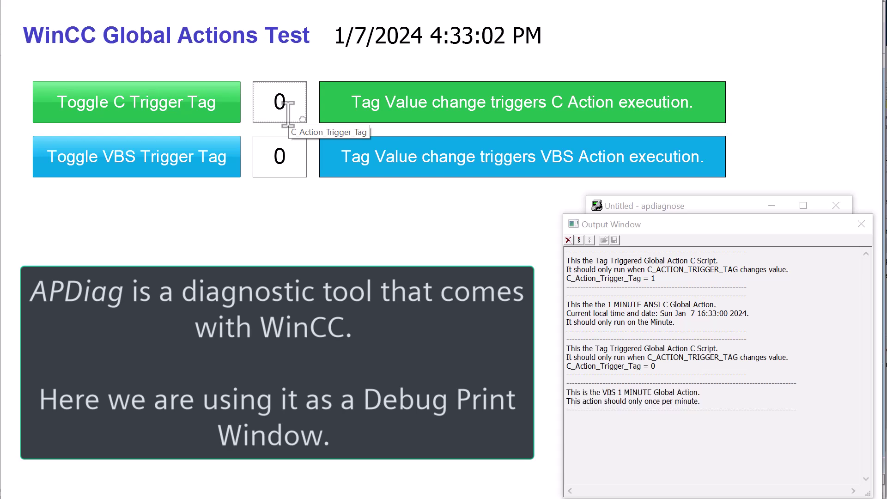
pyautogui.click(287, 113)
pyautogui.write('1')
pyautogui.press('Return')
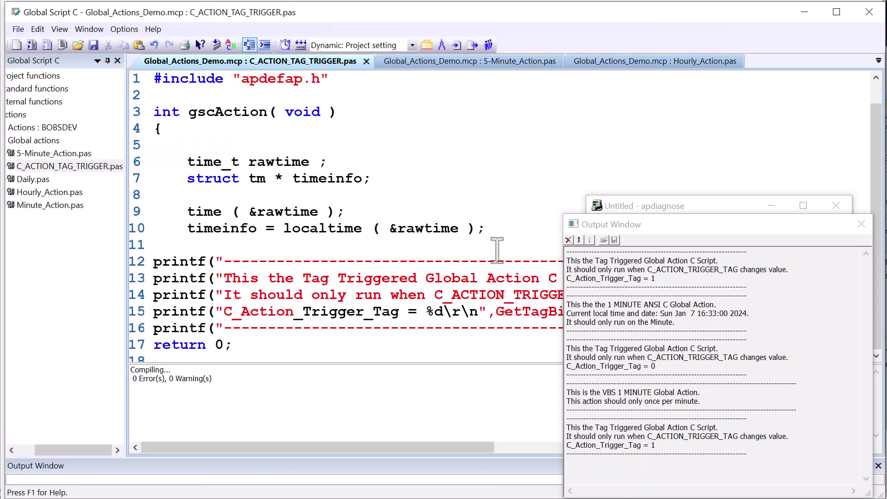
# Step: Open Minute_Action and select its 1 min cyclic trigger in the trigger properties
pyautogui.doubleClick(57, 206)
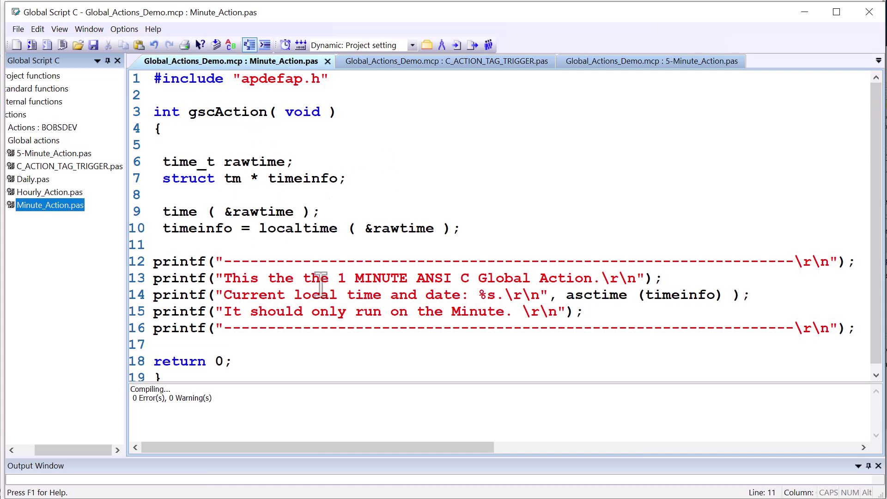
pyautogui.rightClick(532, 154)
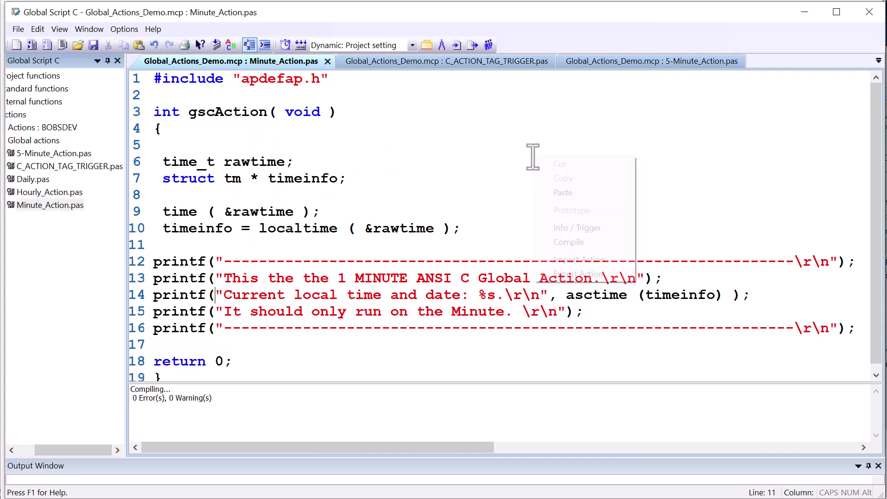
pyautogui.click(536, 227)
pyautogui.click(371, 133)
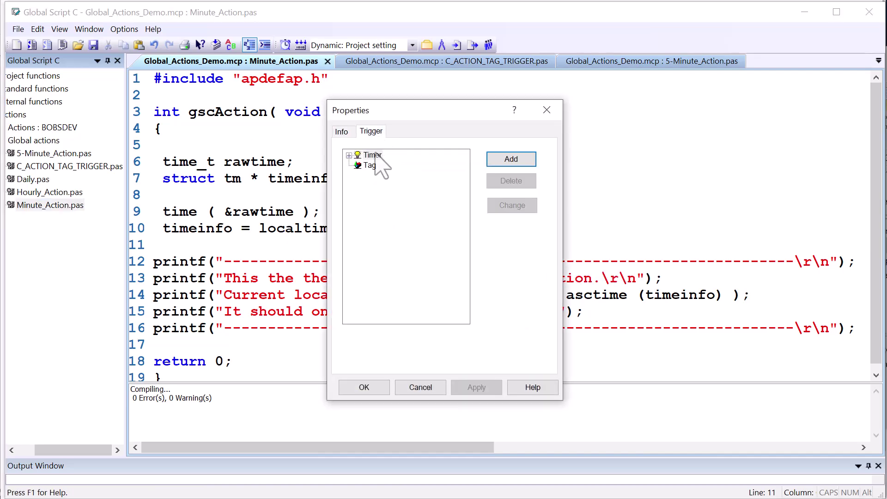
pyautogui.click(349, 156)
pyautogui.click(390, 185)
# Step: Inspect the 1 min trigger's event type and cycle time, then close without changes
pyautogui.click(512, 206)
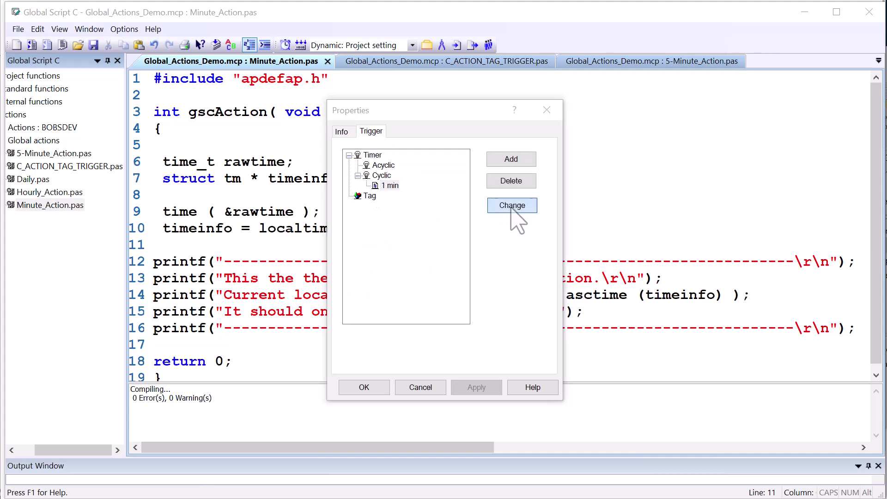
pyautogui.click(498, 164)
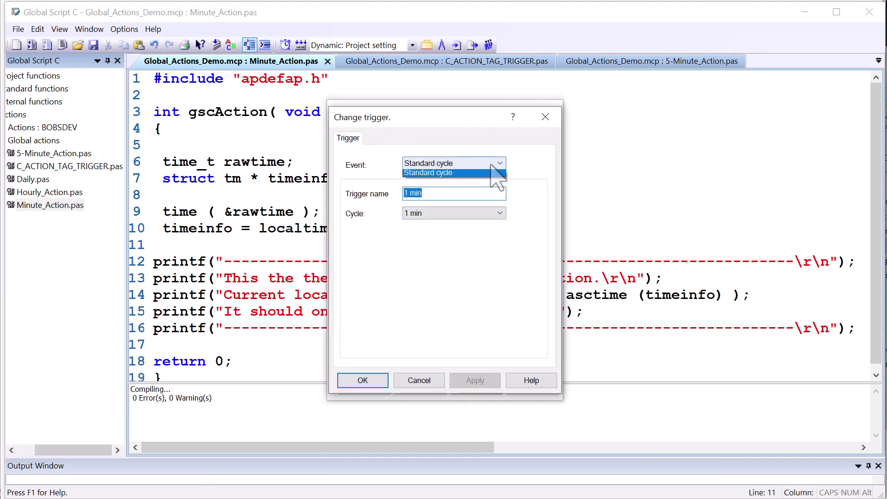
pyautogui.click(500, 213)
pyautogui.click(507, 212)
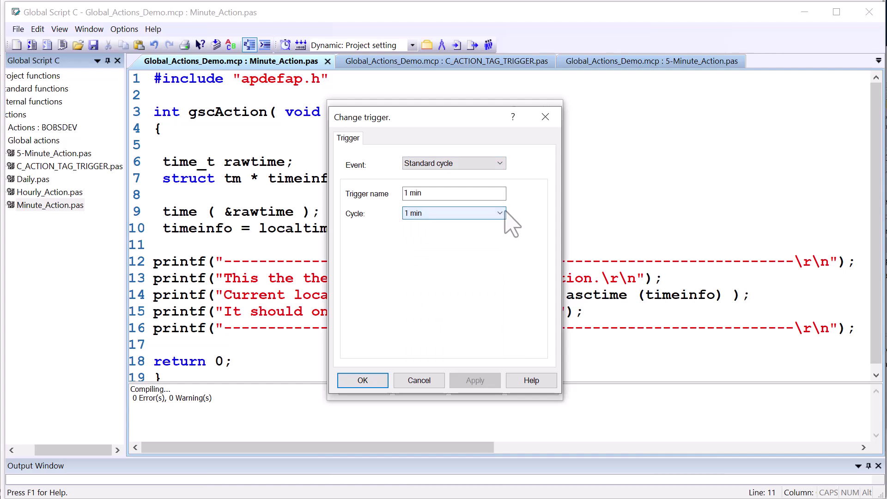
pyautogui.click(419, 381)
pyautogui.click(421, 390)
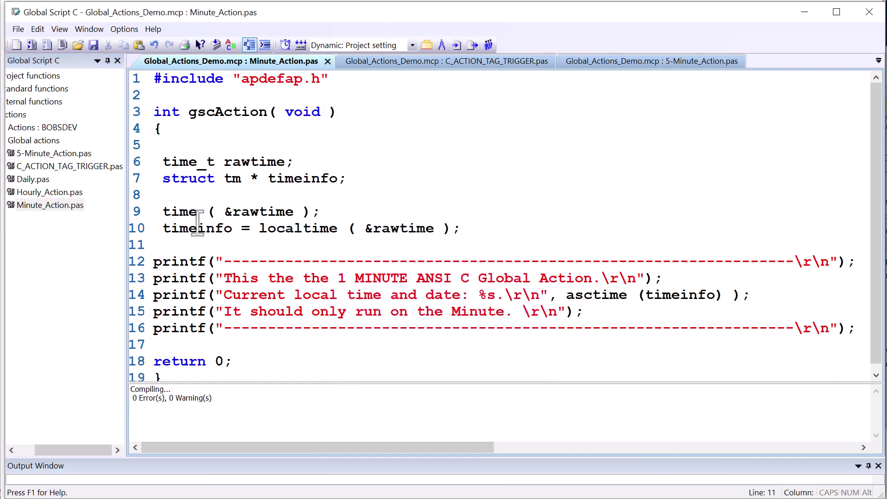
# Step: Inspect Hourly_Action's cyclic Hourly trigger and close it without changes
pyautogui.doubleClick(43, 193)
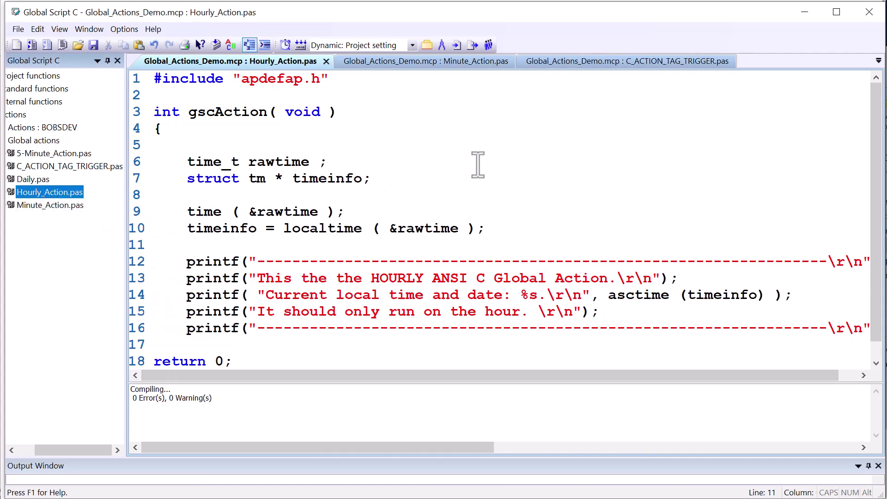
pyautogui.rightClick(511, 140)
pyautogui.click(529, 213)
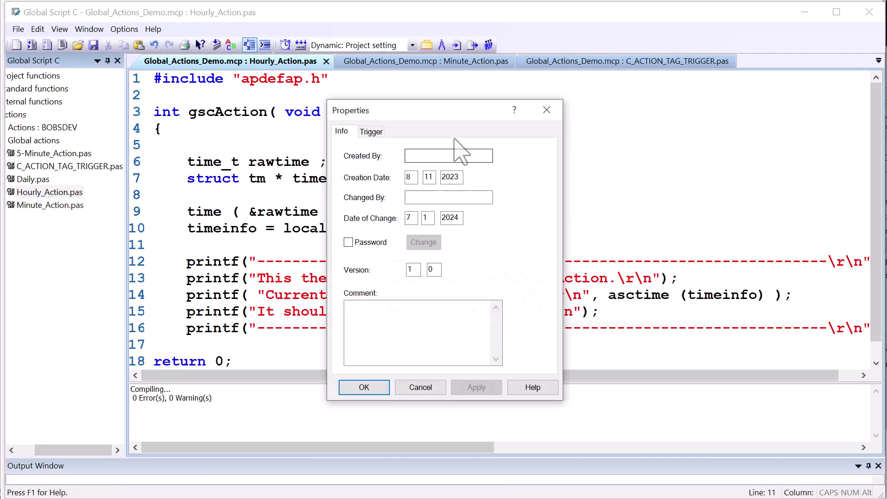
pyautogui.click(377, 133)
pyautogui.click(348, 155)
pyautogui.click(358, 176)
pyautogui.click(392, 186)
pyautogui.click(511, 206)
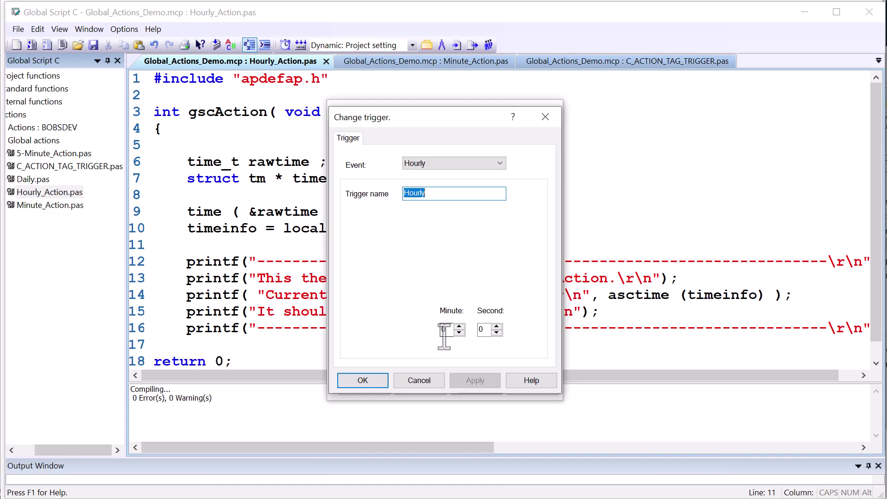
pyautogui.click(377, 380)
pyautogui.click(357, 391)
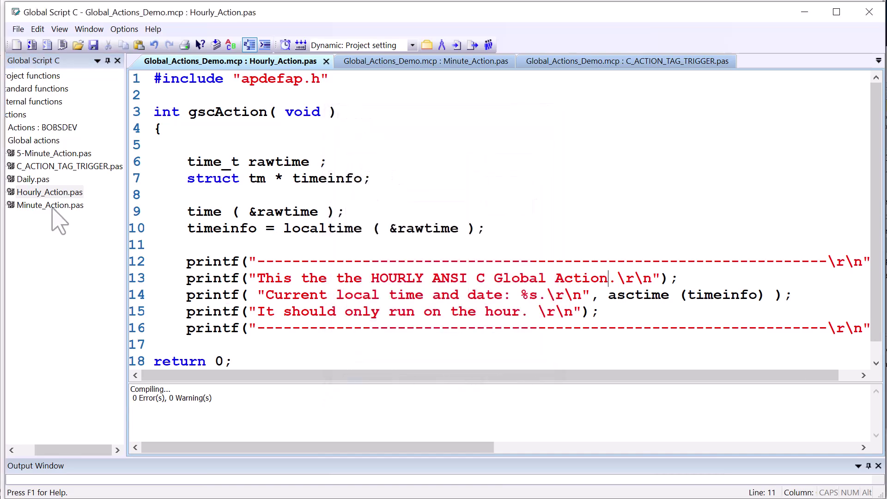
# Step: Open the Daily action and confirm its daily trigger at 00:00:00
pyautogui.doubleClick(33, 180)
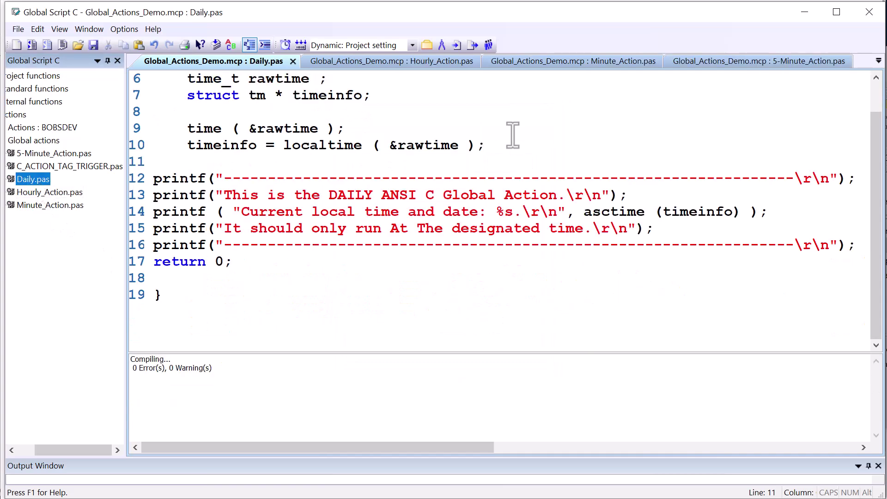
pyautogui.rightClick(569, 152)
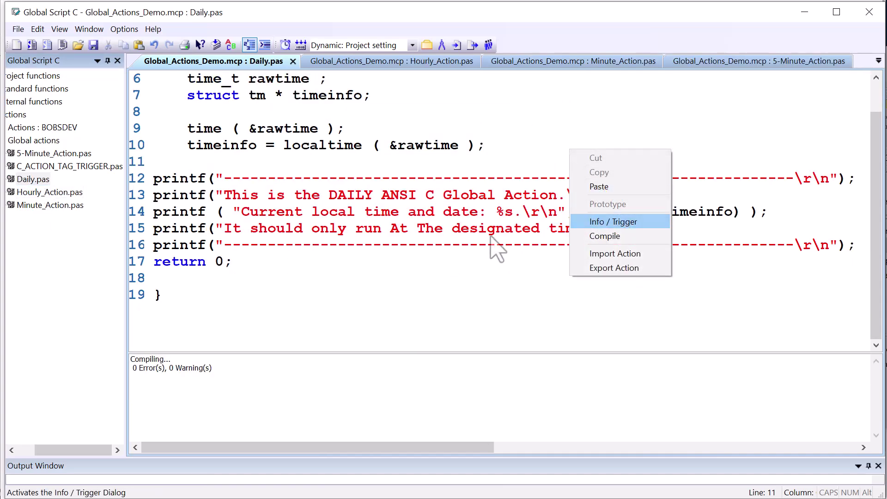
pyautogui.click(596, 222)
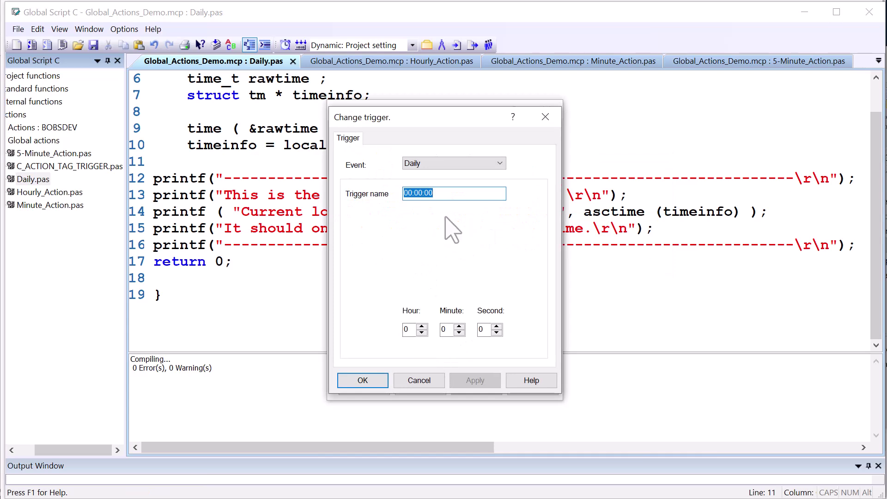
pyautogui.click(454, 194)
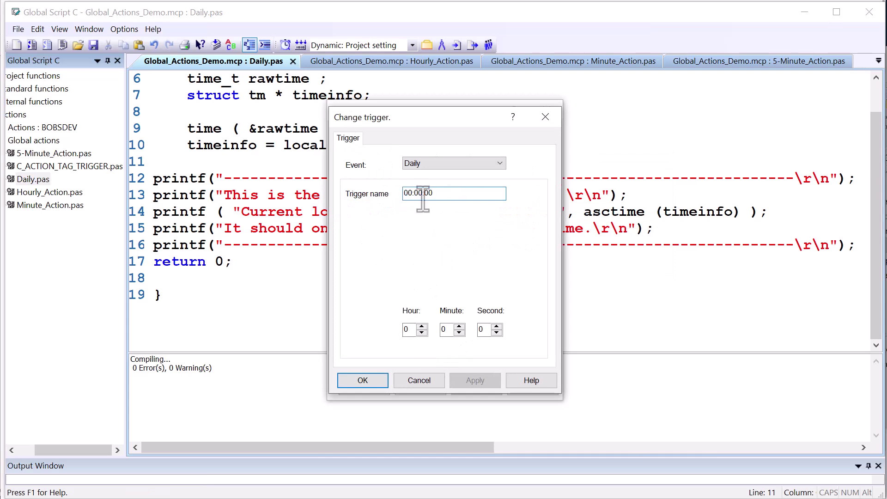
pyautogui.click(373, 381)
pyautogui.click(368, 388)
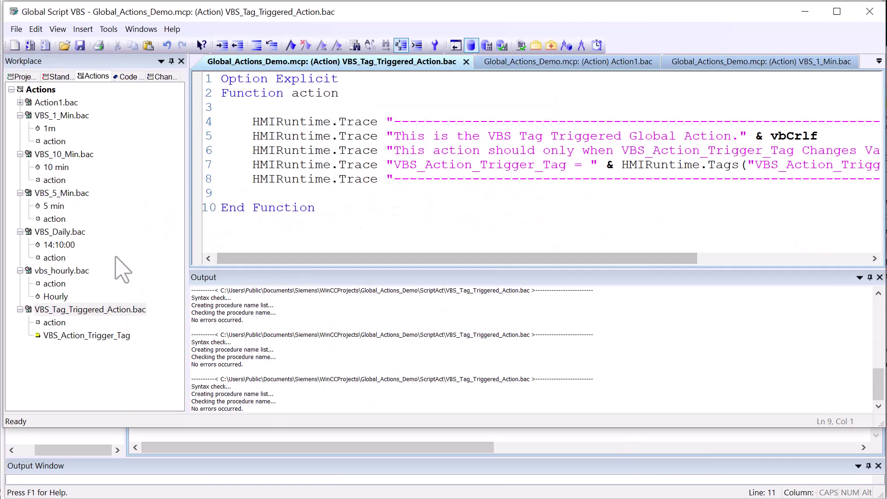
pyautogui.click(53, 323)
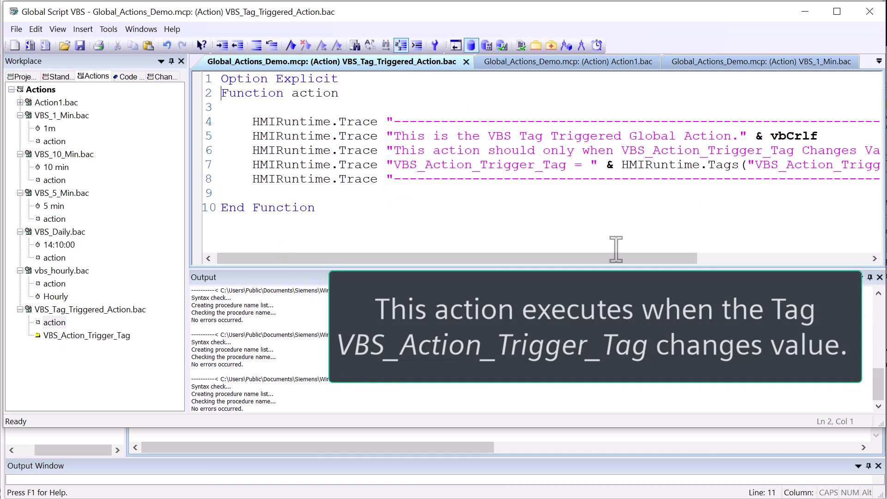
pyautogui.moveTo(615, 259); pyautogui.dragTo(699, 250)
pyautogui.doubleClick(665, 167)
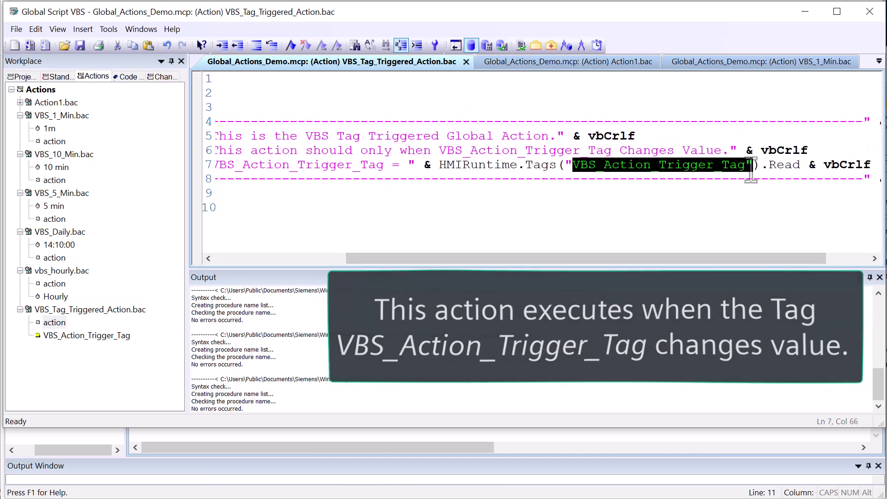
pyautogui.rightClick(485, 109)
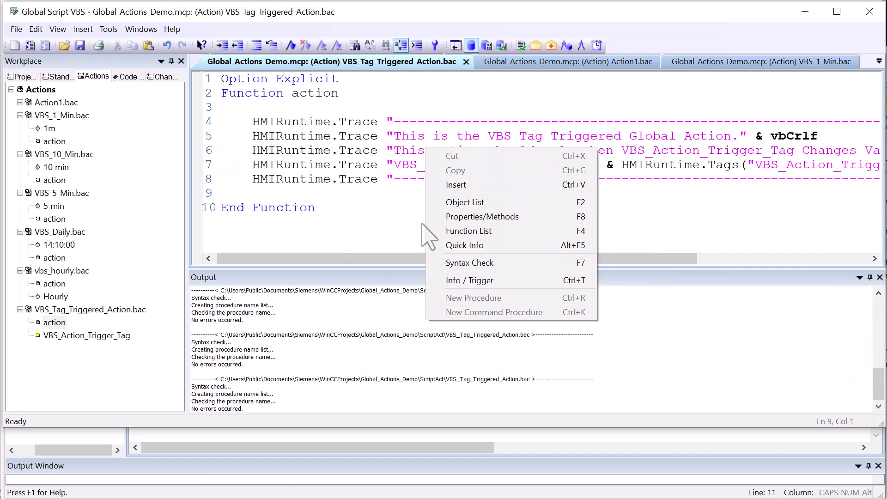
pyautogui.click(444, 280)
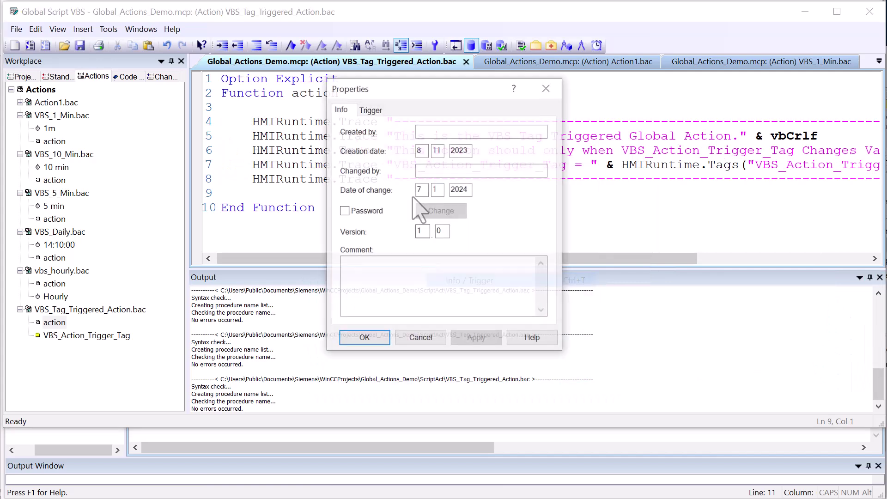
pyautogui.click(371, 111)
pyautogui.click(378, 151)
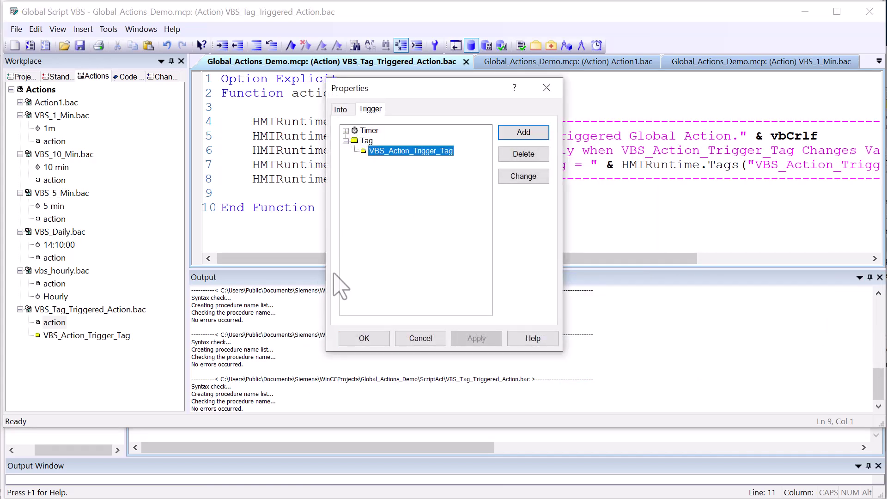
pyautogui.click(364, 338)
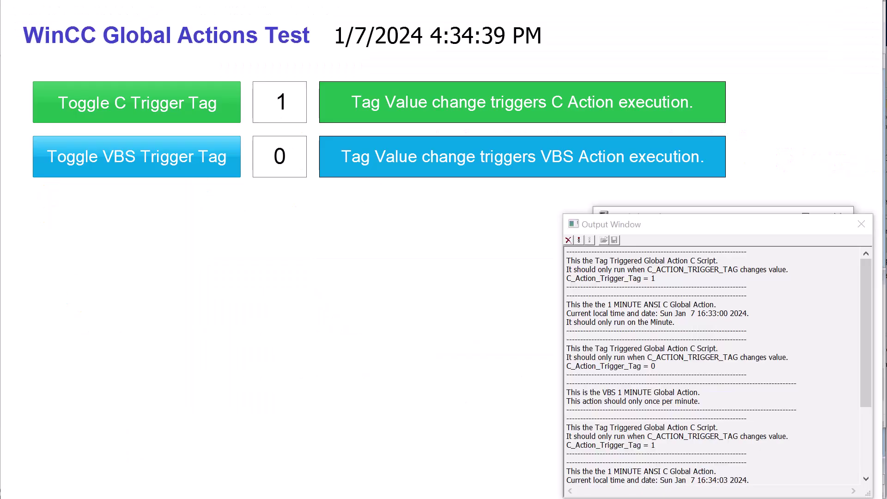
# Step: Clear the output log, then toggle the C trigger tag to 0 and the VBS trigger tag to 1
pyautogui.click(569, 241)
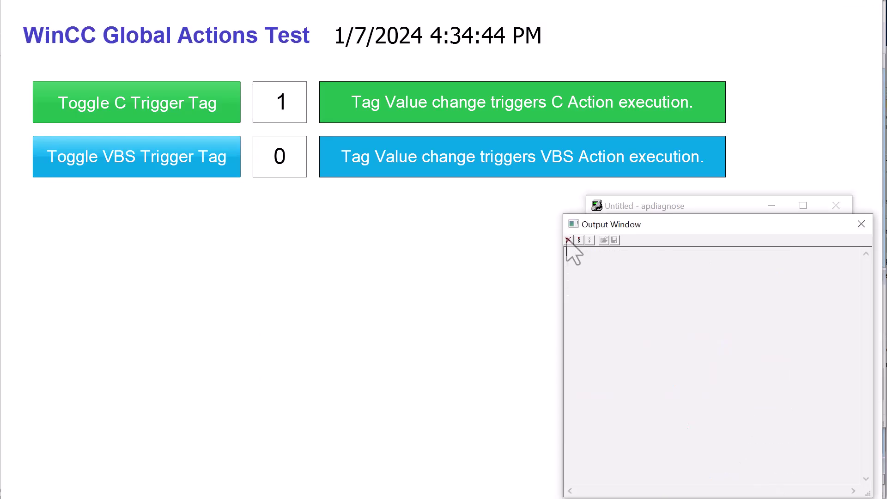
pyautogui.click(162, 117)
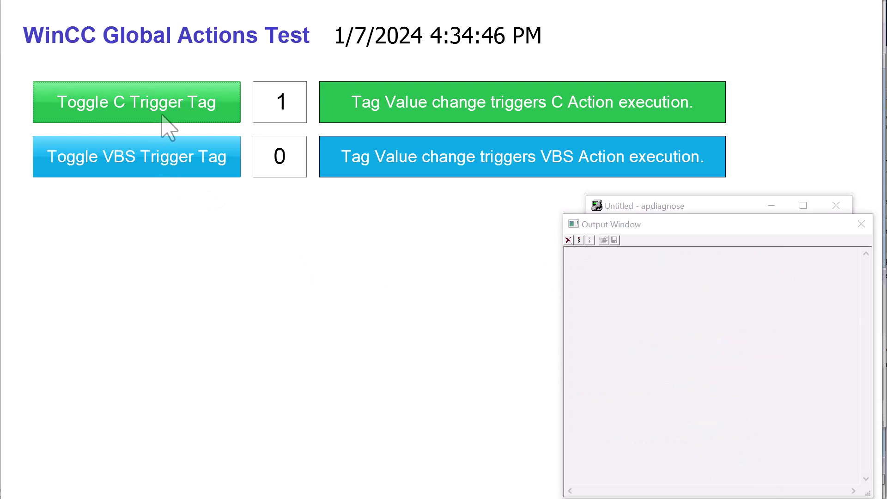
pyautogui.click(163, 166)
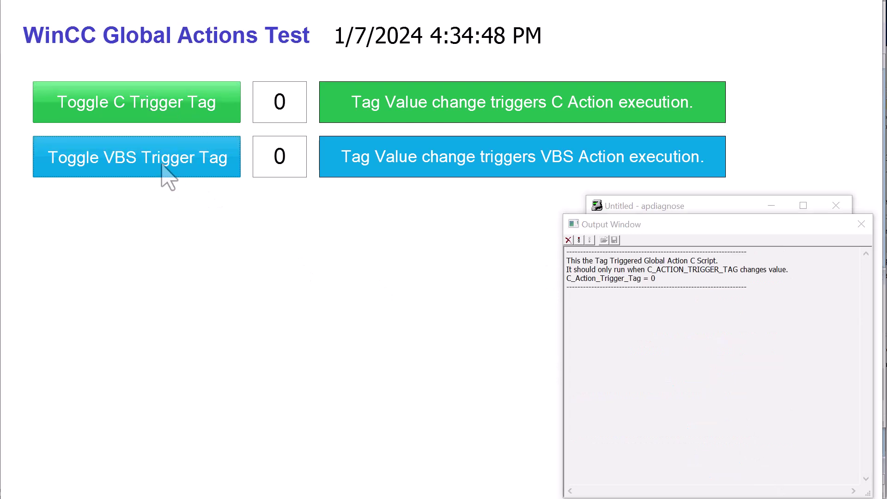
# Step: Enter 1 for the C trigger tag and 0 for the VBS trigger tag, then clear the log
pyautogui.click(280, 111)
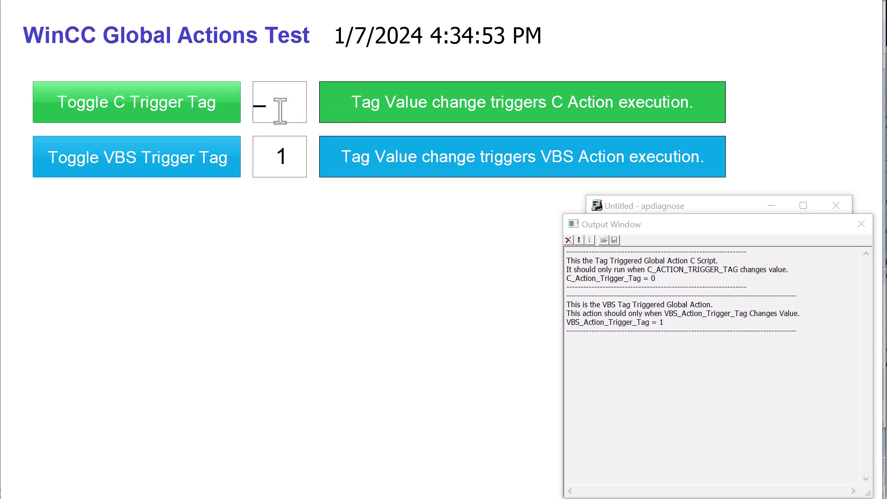
pyautogui.write('1')
pyautogui.press('Return')
pyautogui.click(301, 162)
pyautogui.write('0')
pyautogui.press('Return')
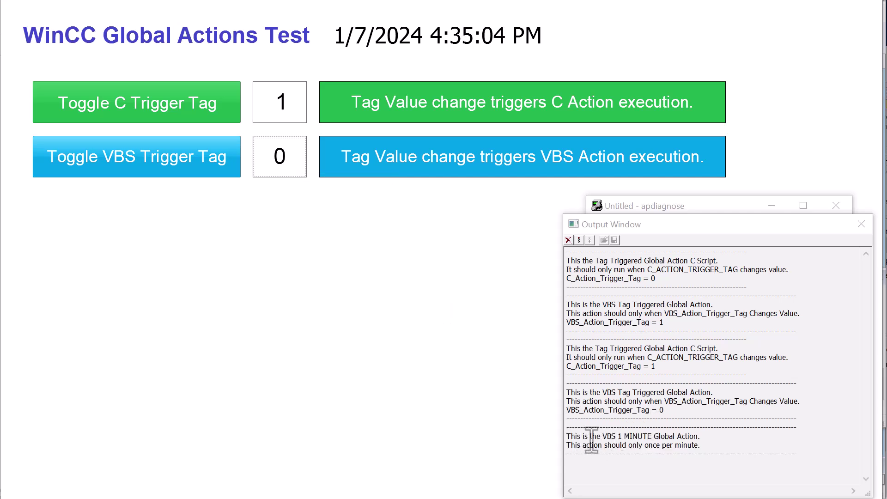
pyautogui.click(603, 481)
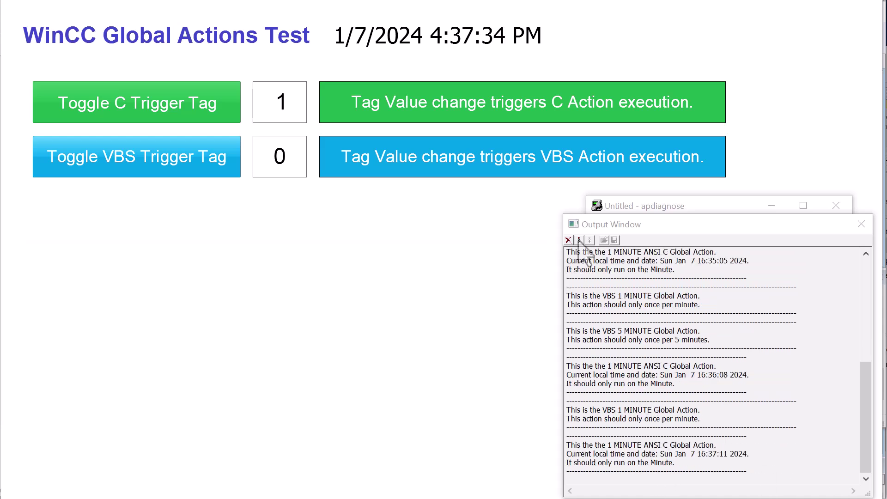
pyautogui.click(569, 241)
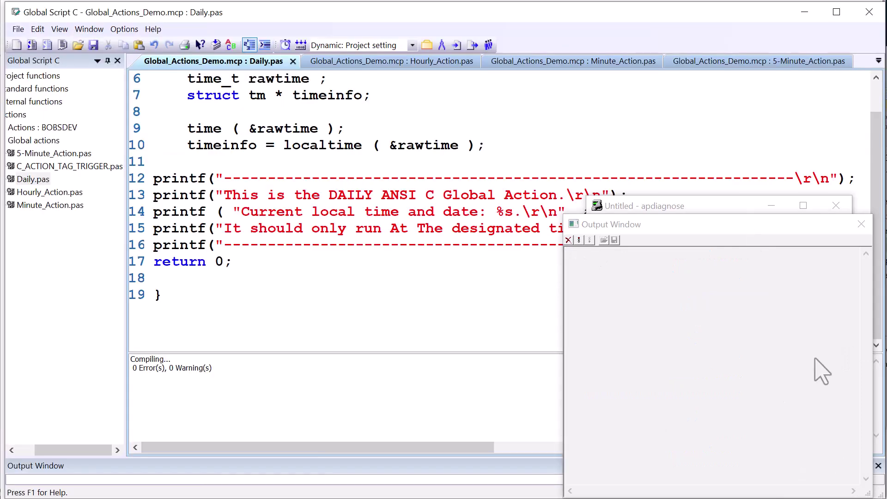
# Step: Narrow the script window, then compile and save the Daily action
pyautogui.moveTo(832, 488); pyautogui.dragTo(457, 497)
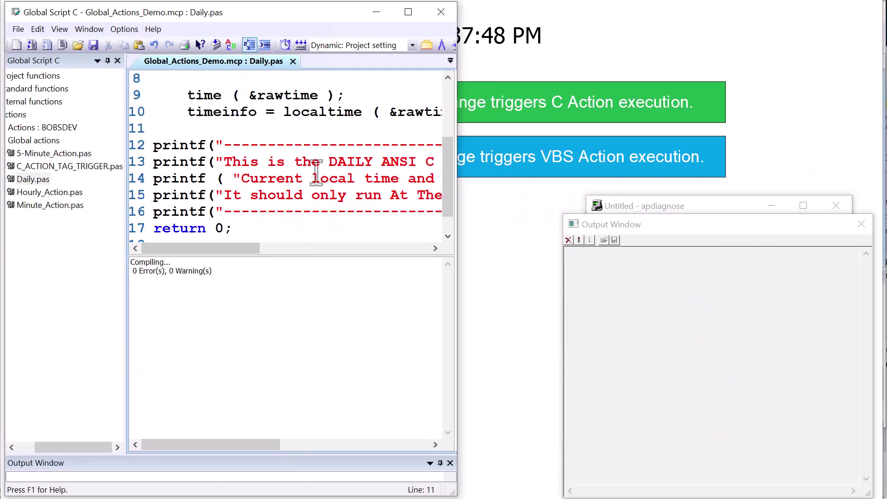
pyautogui.rightClick(261, 144)
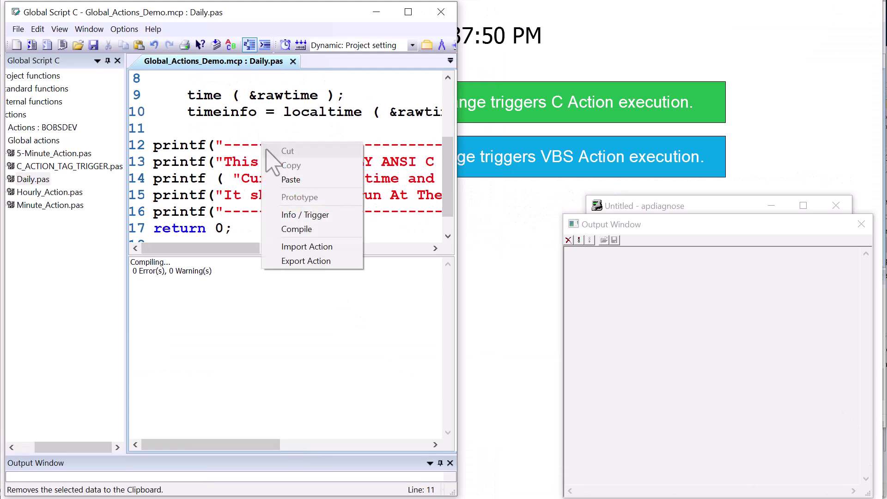
pyautogui.click(288, 232)
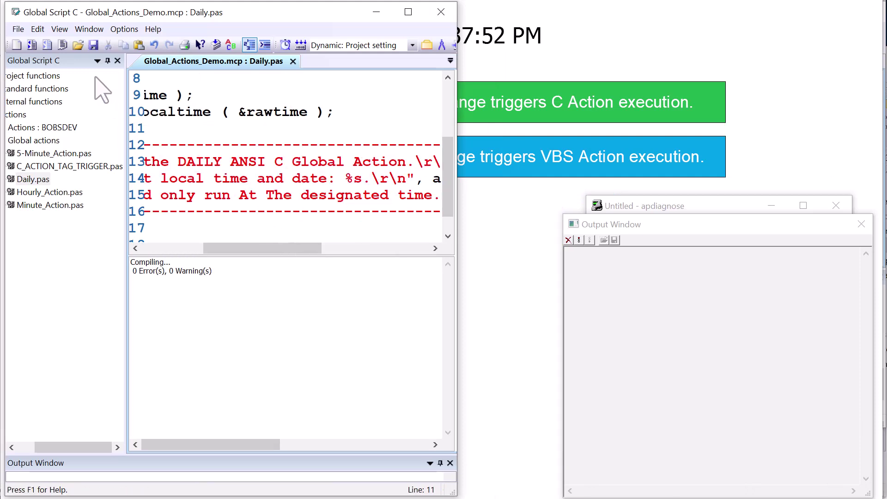
pyautogui.click(94, 45)
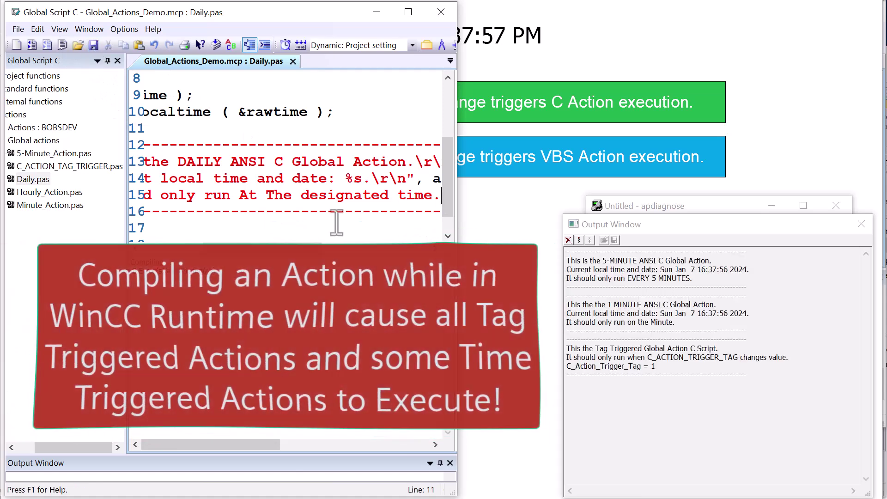
# Step: Highlight the 5-MINUTE, 1 MINUTE and tag-triggered log entries that fired
pyautogui.moveTo(629, 261); pyautogui.dragTo(586, 262)
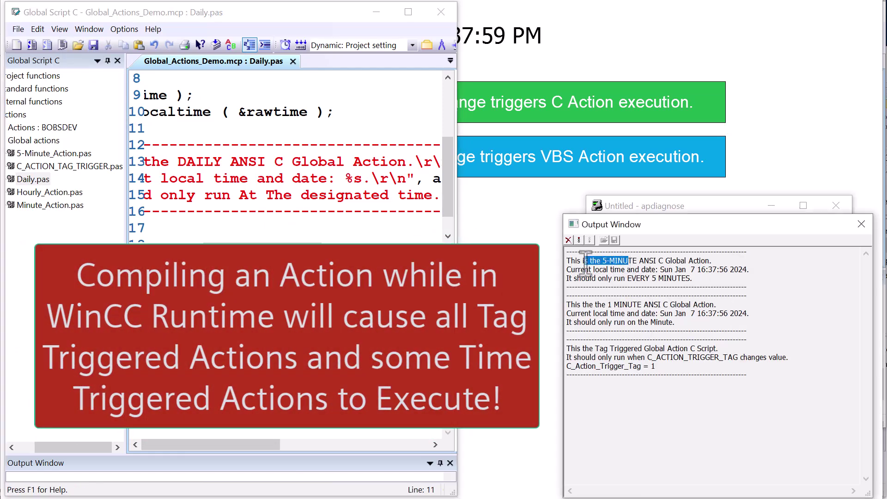
pyautogui.moveTo(640, 313); pyautogui.dragTo(596, 306)
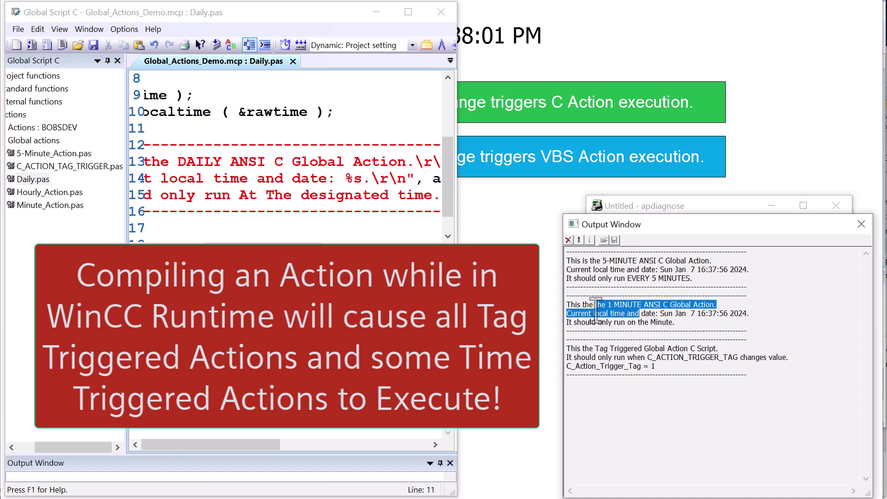
pyautogui.moveTo(638, 357); pyautogui.dragTo(599, 357)
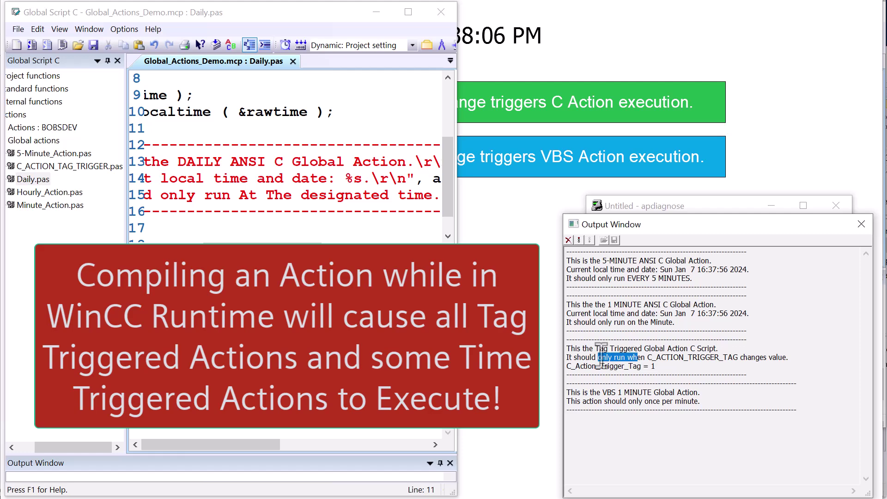
# Step: Clear the log, then recompile and save C_ACTION_TAG_TRIGGER, noting the 1 MINUTE log line
pyautogui.doubleClick(42, 166)
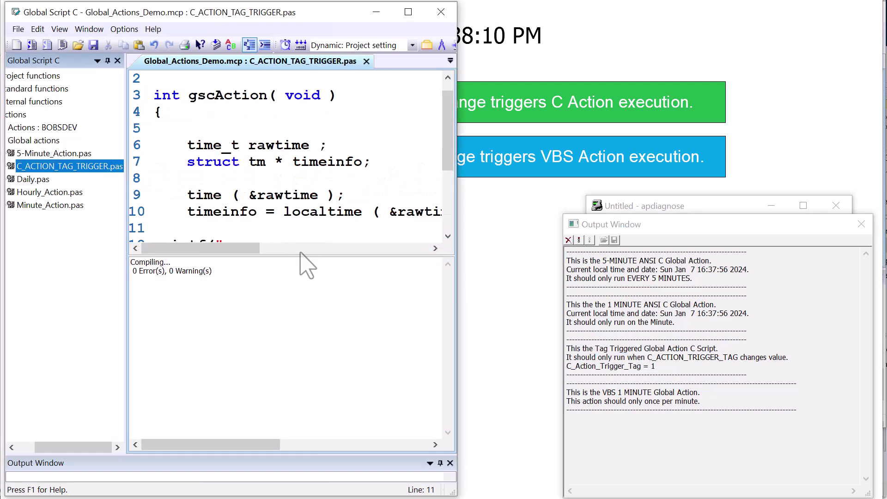
pyautogui.scroll(-3, 251, 223)
pyautogui.moveTo(254, 249); pyautogui.dragTo(323, 255)
pyautogui.rightClick(291, 141)
pyautogui.click(569, 240)
pyautogui.rightClick(275, 200)
pyautogui.click(300, 285)
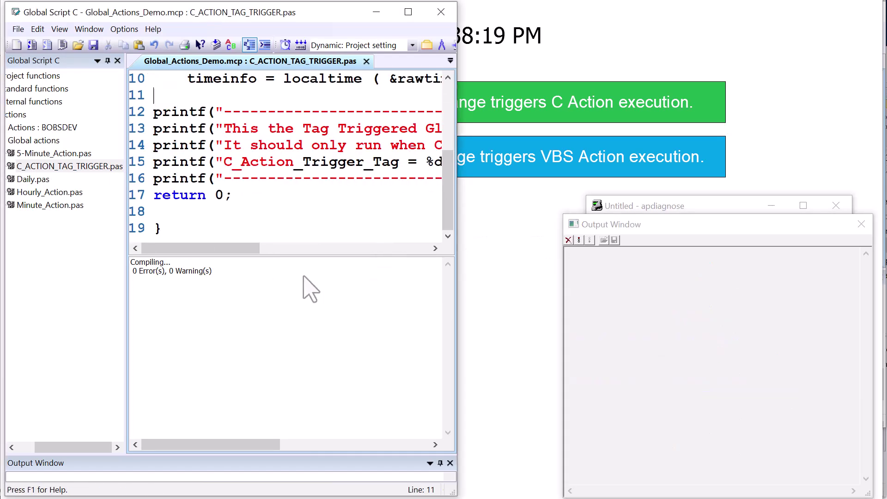
pyautogui.click(93, 44)
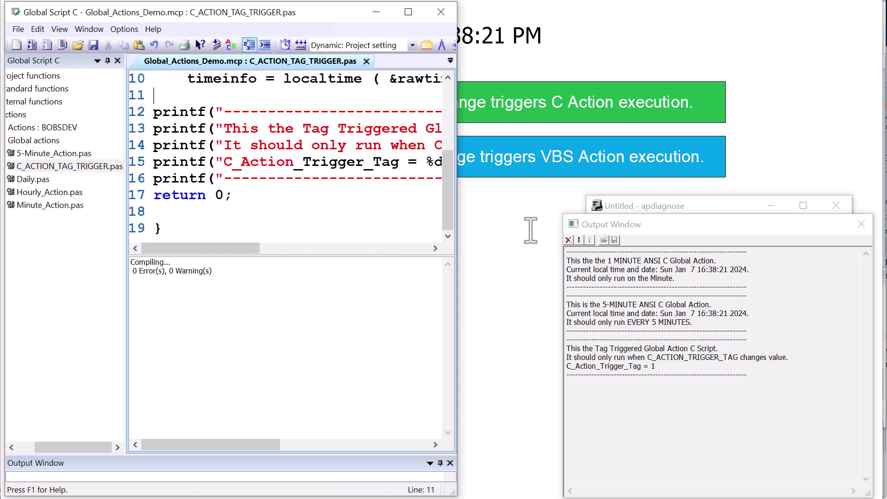
pyautogui.moveTo(597, 260); pyautogui.dragTo(634, 261)
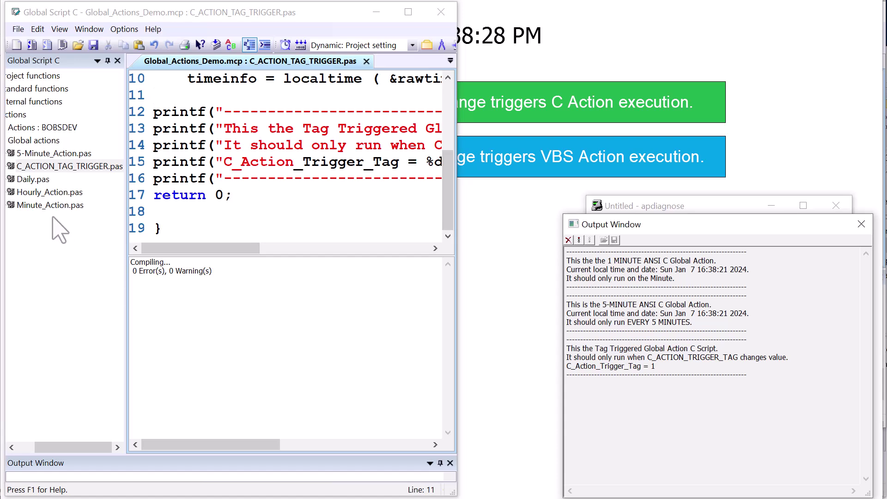
# Step: Open Hourly_Action and compile it
pyautogui.doubleClick(36, 193)
pyautogui.rightClick(242, 143)
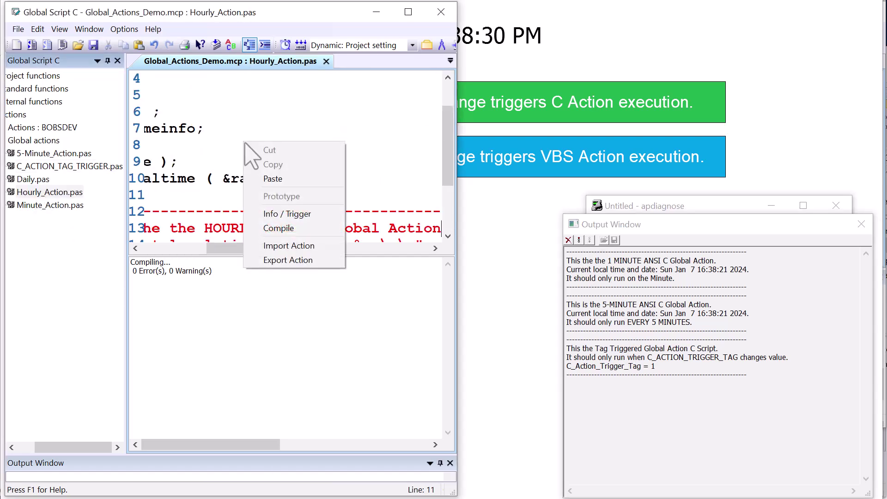
pyautogui.click(278, 231)
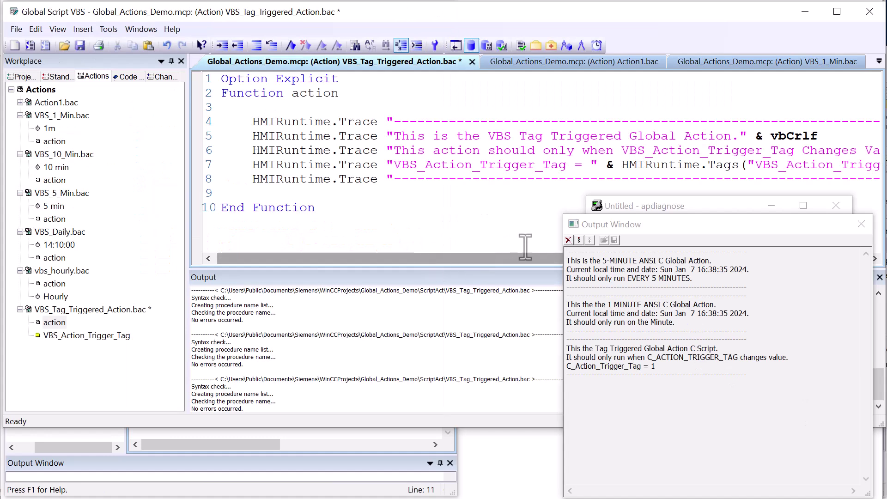
# Step: Clear the trace log and save VBS_Tag_Triggered_Action
pyautogui.click(569, 241)
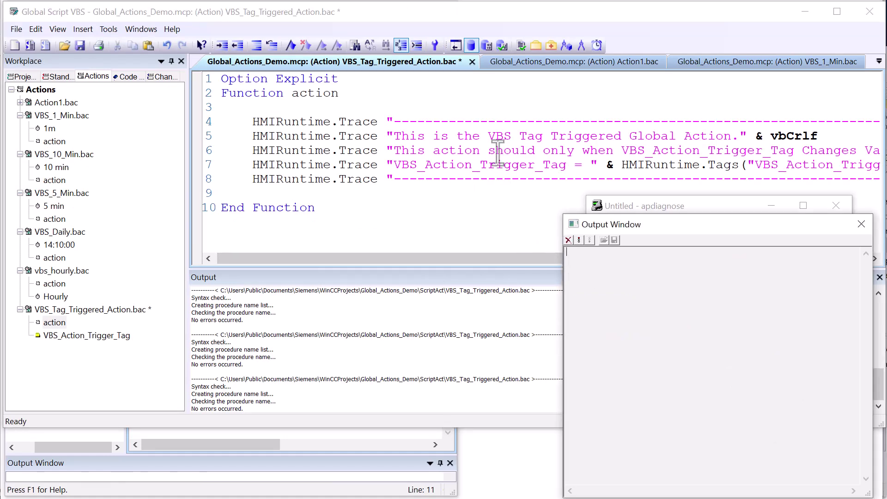
pyautogui.rightClick(422, 202)
pyautogui.press('Escape')
pyautogui.click(80, 45)
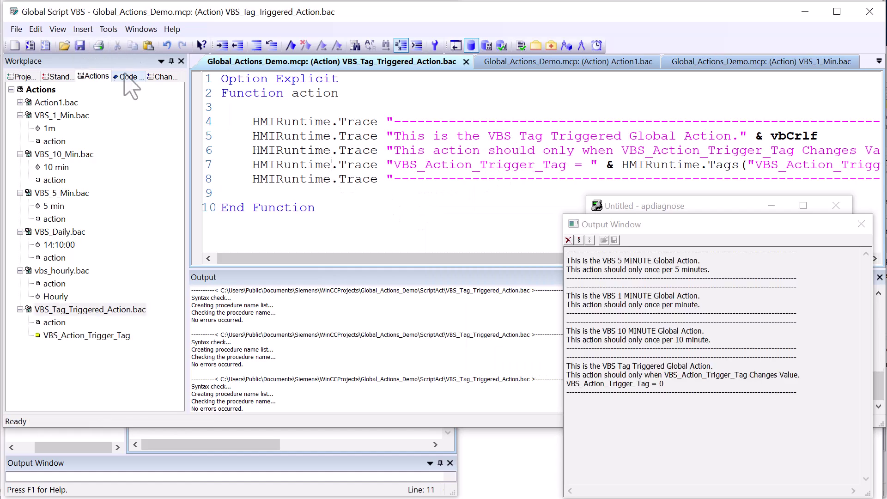
# Step: Review the resulting trace messages, then open and save vbs_hourly
pyautogui.click(620, 265)
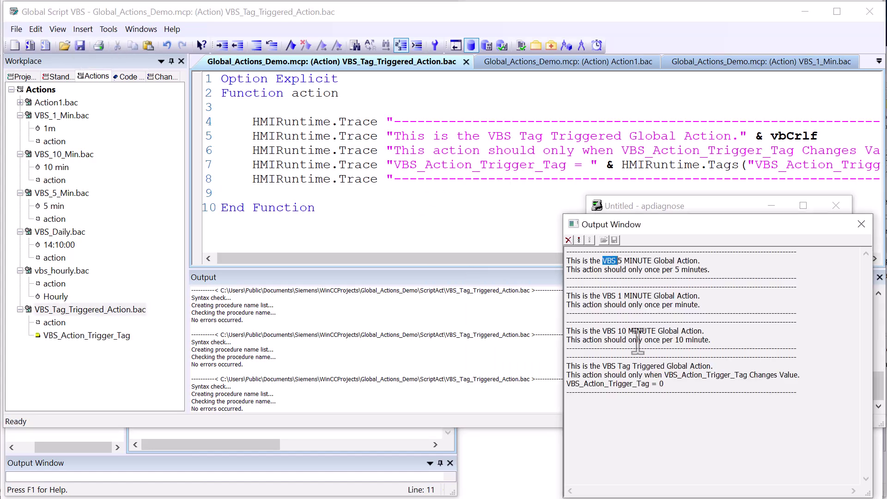
pyautogui.doubleClick(634, 321)
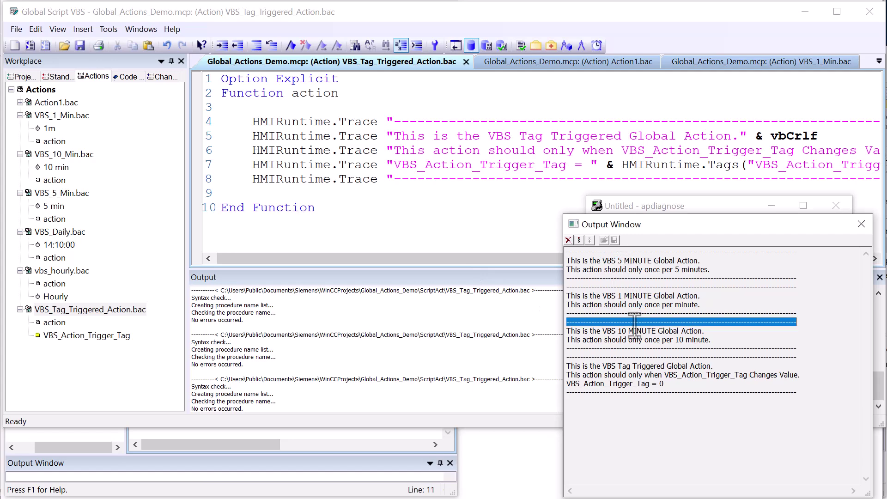
pyautogui.click(645, 384)
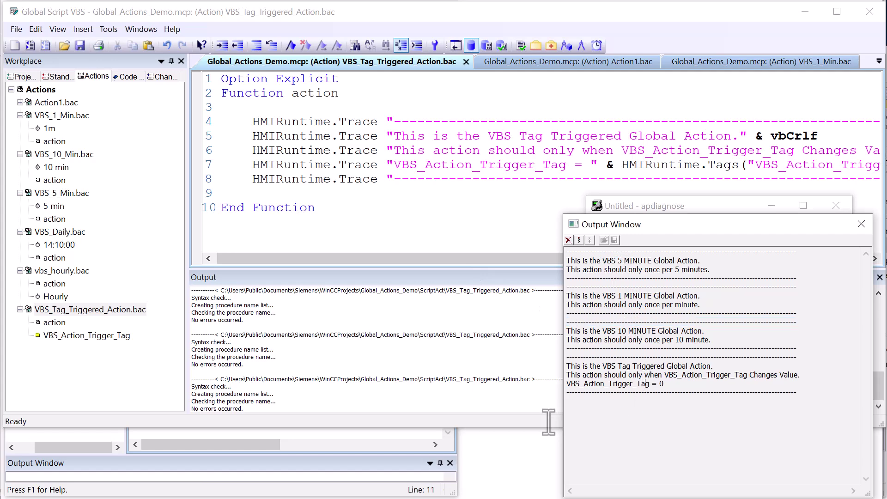
pyautogui.doubleClick(54, 284)
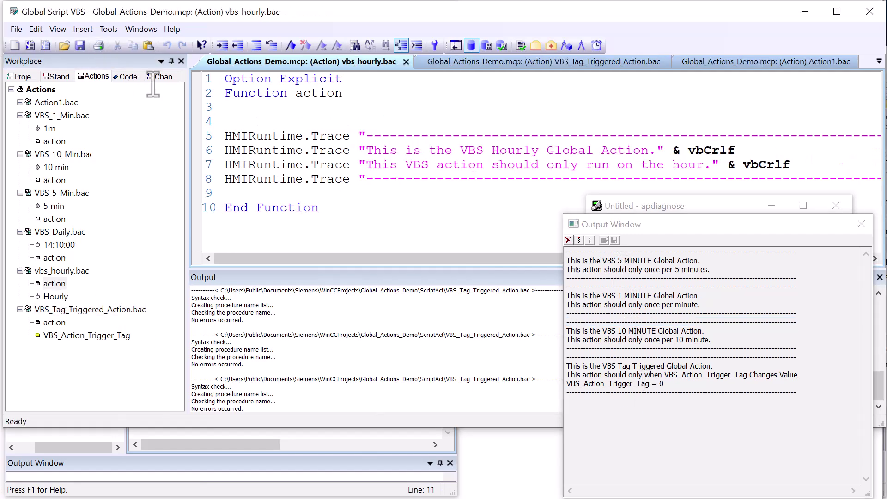
pyautogui.click(80, 45)
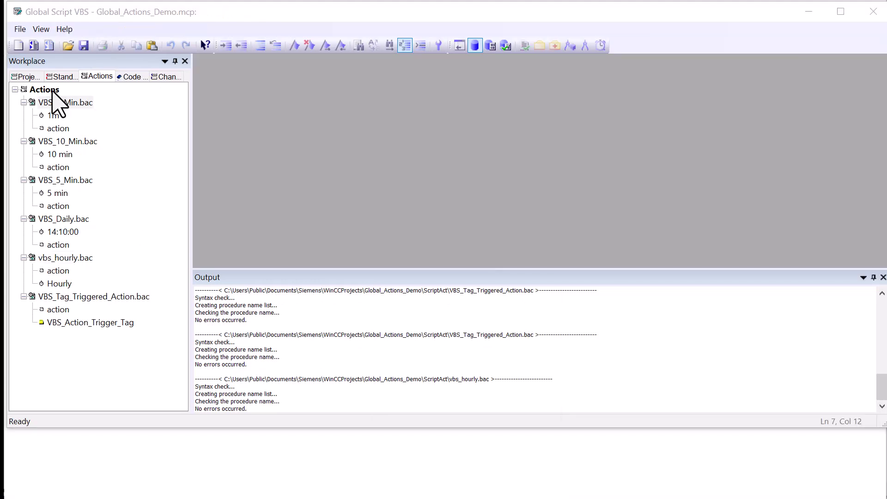
# Step: Create a new VBS action with trace lines reading 'This is the New VBS Global Action'
pyautogui.rightClick(53, 90)
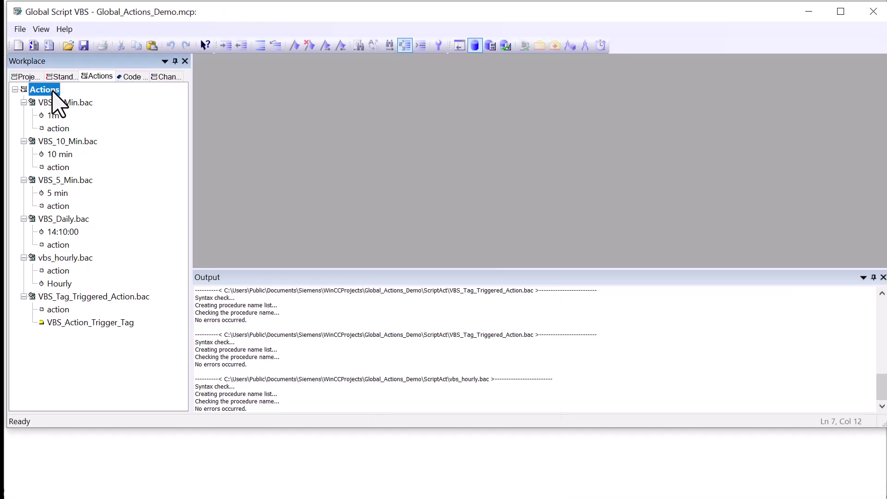
pyautogui.moveTo(73, 99)
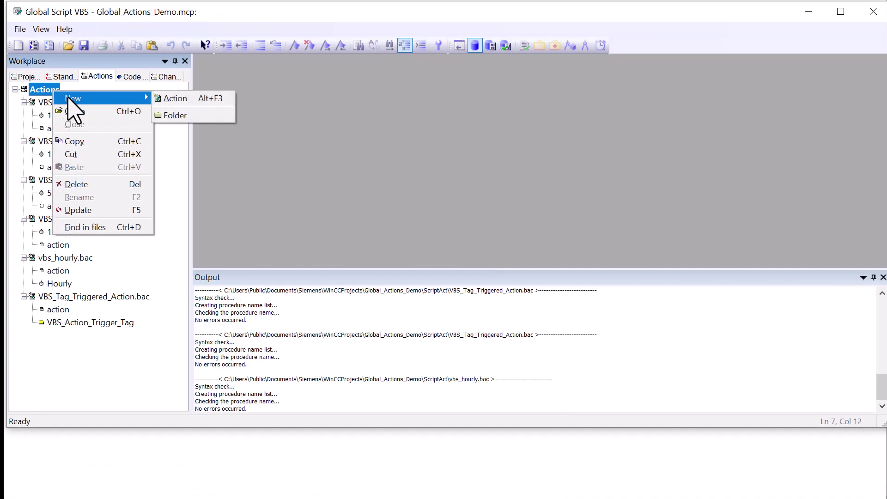
pyautogui.click(187, 99)
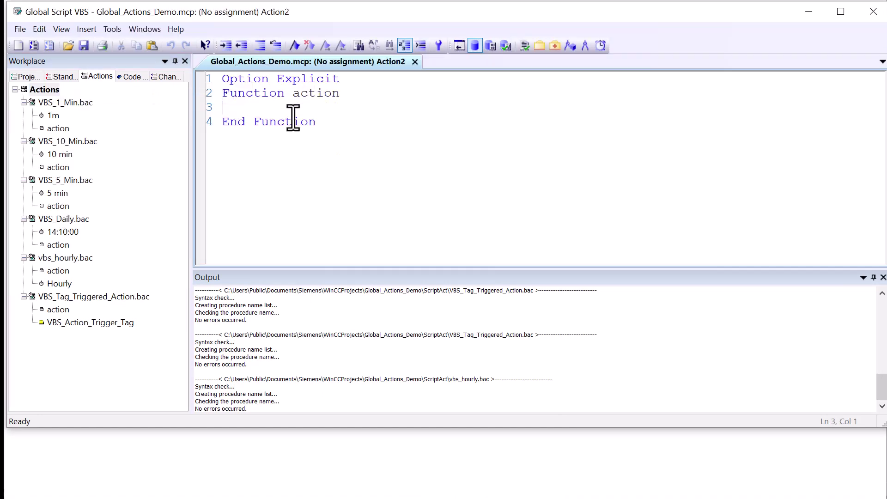
pyautogui.click(341, 98)
pyautogui.press('Return')
pyautogui.press('Return')
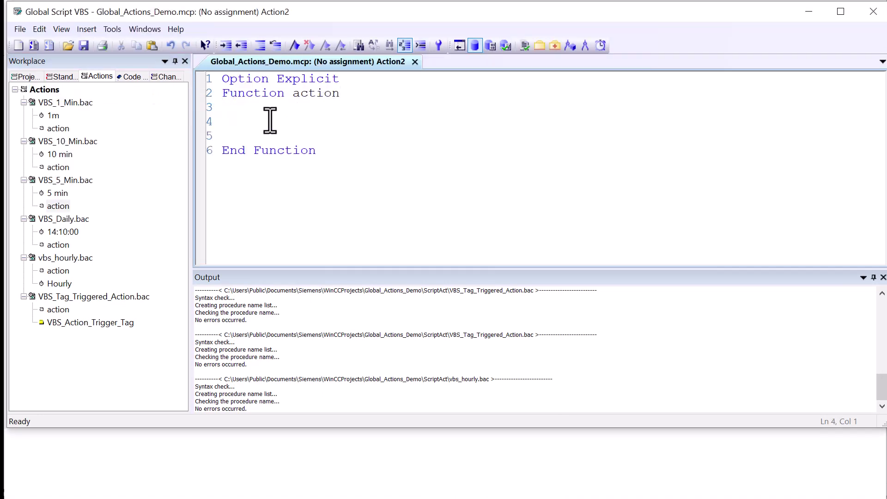
pyautogui.hotkey('ctrl', 'v')
pyautogui.click(456, 136)
pyautogui.write('New')
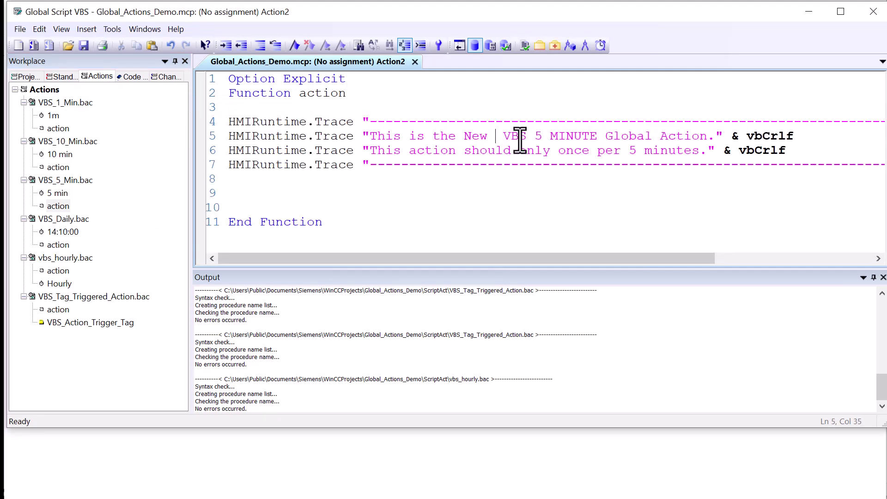
# Step: Give the new action a standard-cycle 10 min timer trigger named 10m
pyautogui.rightClick(533, 106)
pyautogui.click(555, 239)
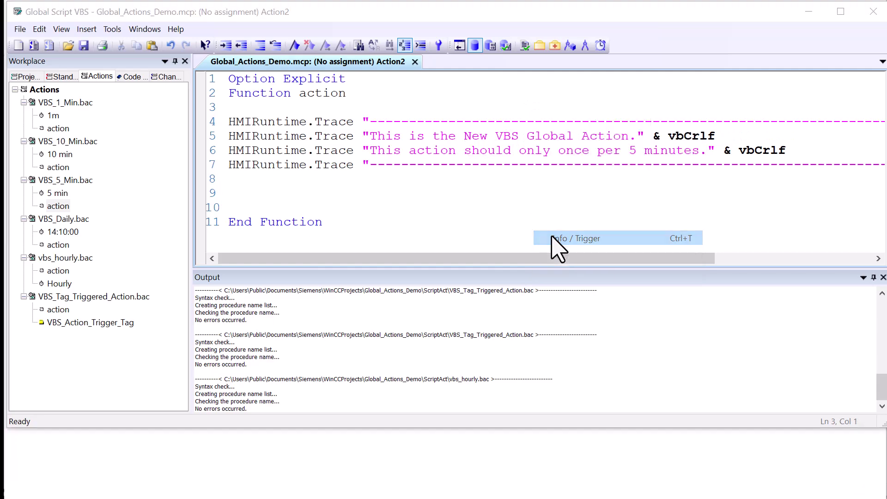
pyautogui.click(374, 110)
pyautogui.doubleClick(357, 130)
pyautogui.click(527, 132)
pyautogui.click(480, 180)
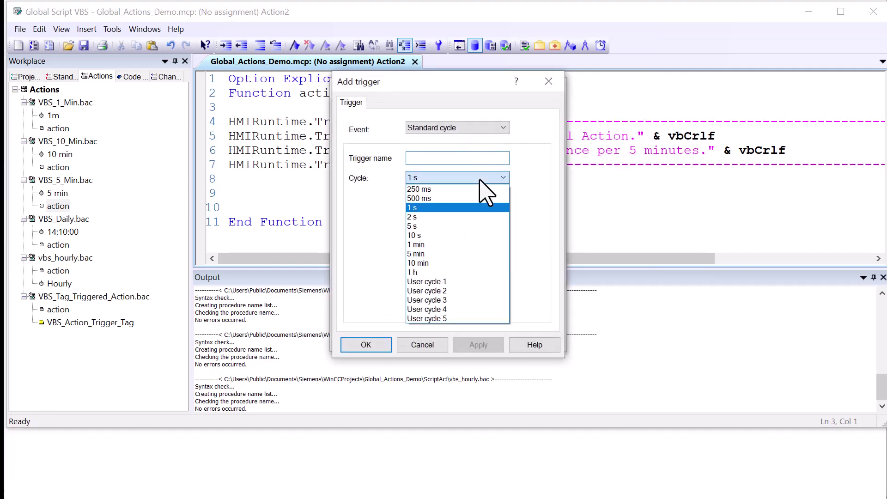
pyautogui.click(436, 267)
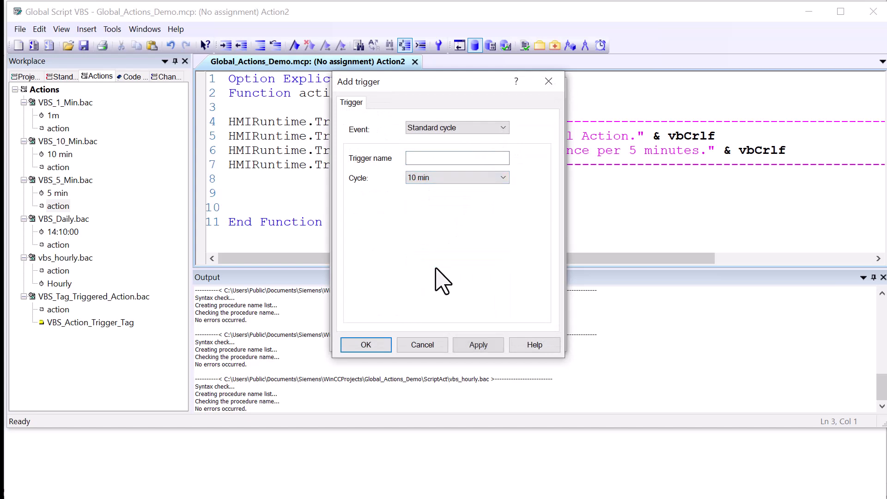
pyautogui.click(427, 159)
pyautogui.click(477, 345)
pyautogui.click(366, 345)
# Step: Close the trigger properties, clear the trace log and save the action as Action2.bac
pyautogui.click(367, 341)
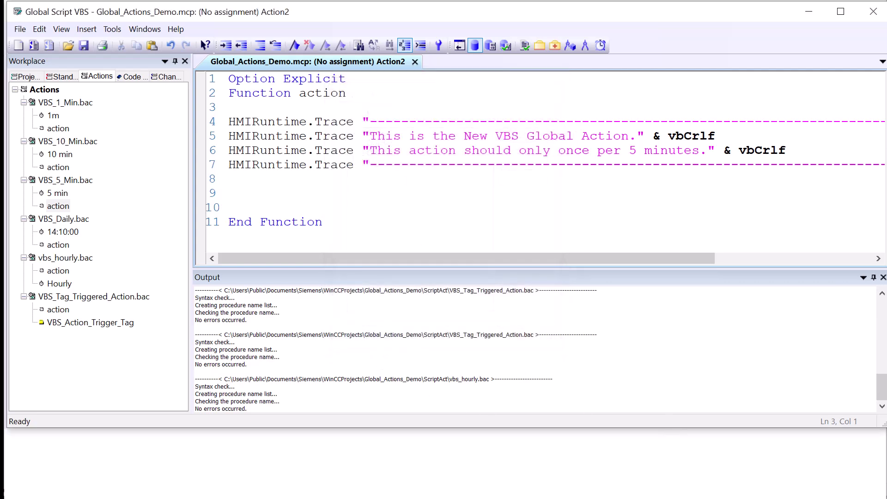
pyautogui.hotkey('alt', 'Tab')
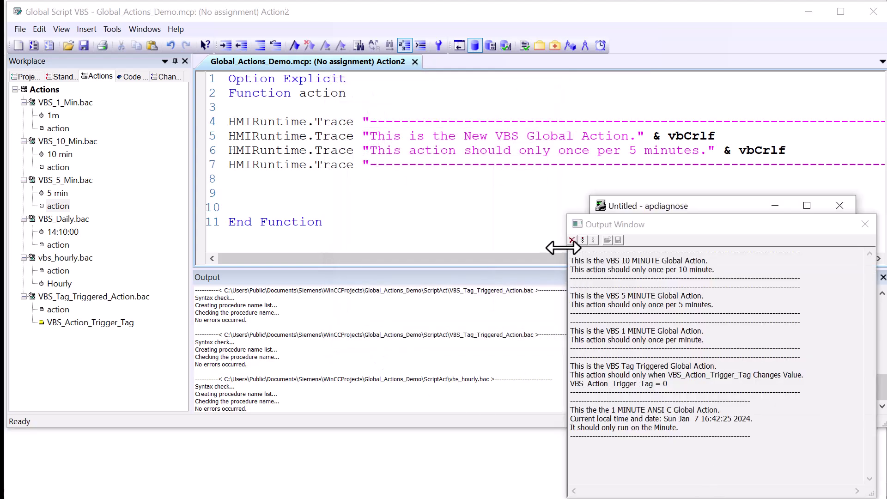
pyautogui.click(572, 240)
pyautogui.click(83, 45)
pyautogui.click(470, 333)
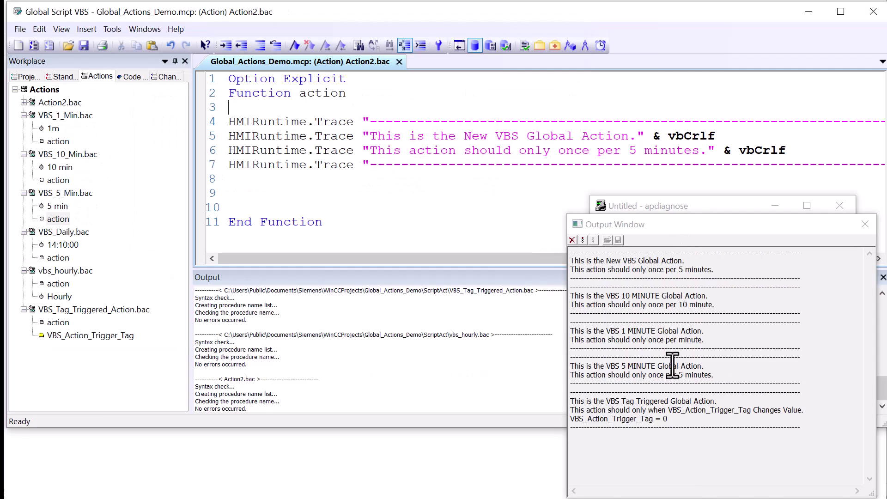
# Step: Check the trace log for the New VBS Global Action message and other fired actions
pyautogui.moveTo(637, 261); pyautogui.dragTo(677, 260)
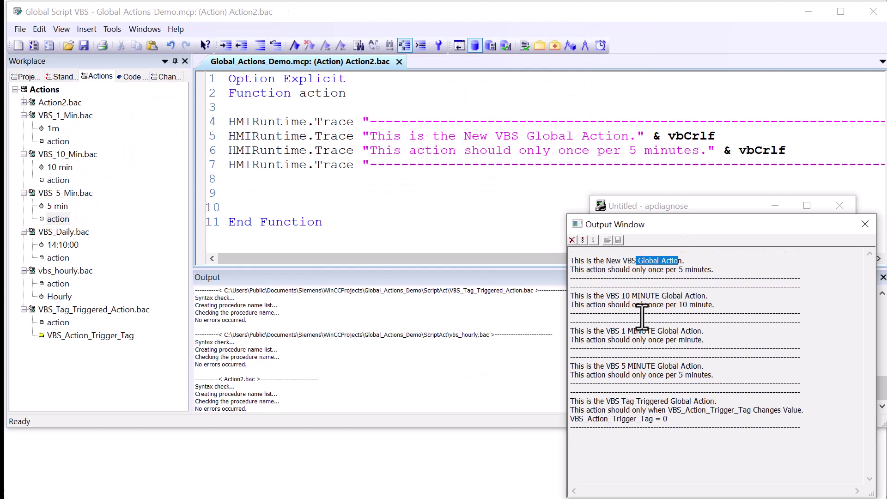
pyautogui.doubleClick(650, 296)
pyautogui.doubleClick(642, 331)
pyautogui.moveTo(629, 382); pyautogui.dragTo(633, 384)
pyautogui.click(632, 384)
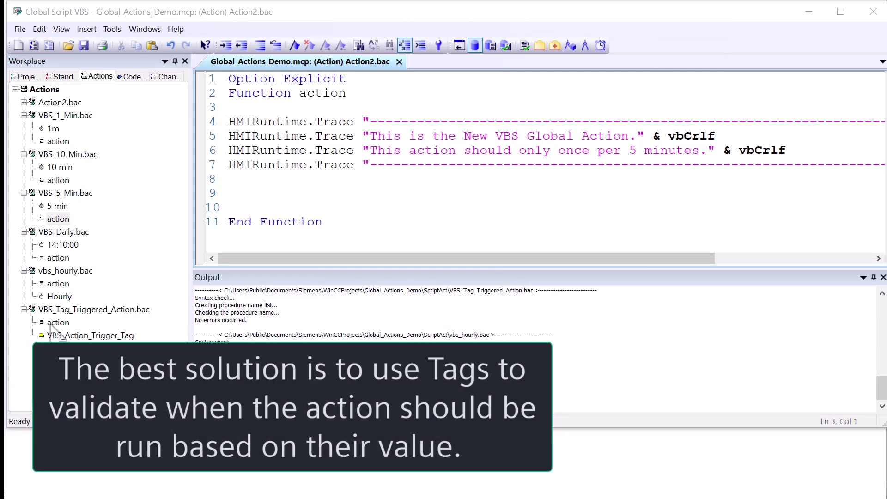
# Step: Open VBS_Tag_Triggered_Action.bac and confirm in Info/Trigger that VBS_Action_Trigger_Tag triggers it
pyautogui.doubleClick(52, 323)
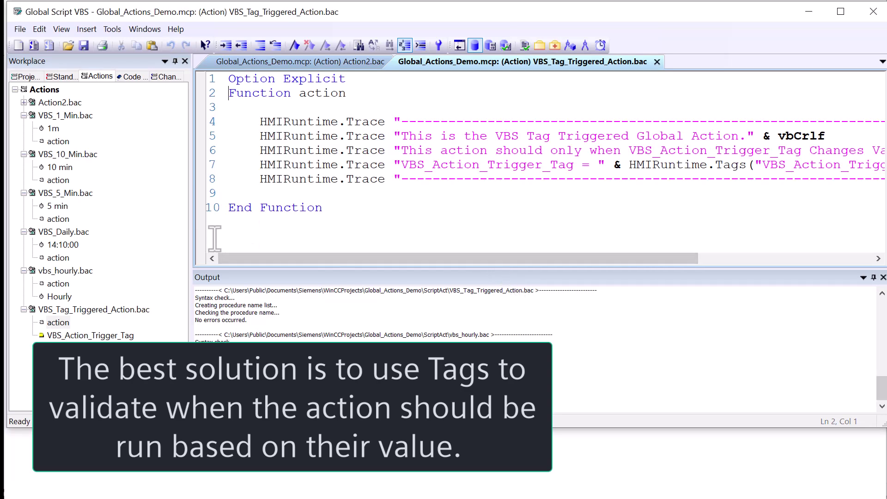
pyautogui.moveTo(193, 239); pyautogui.dragTo(130, 237)
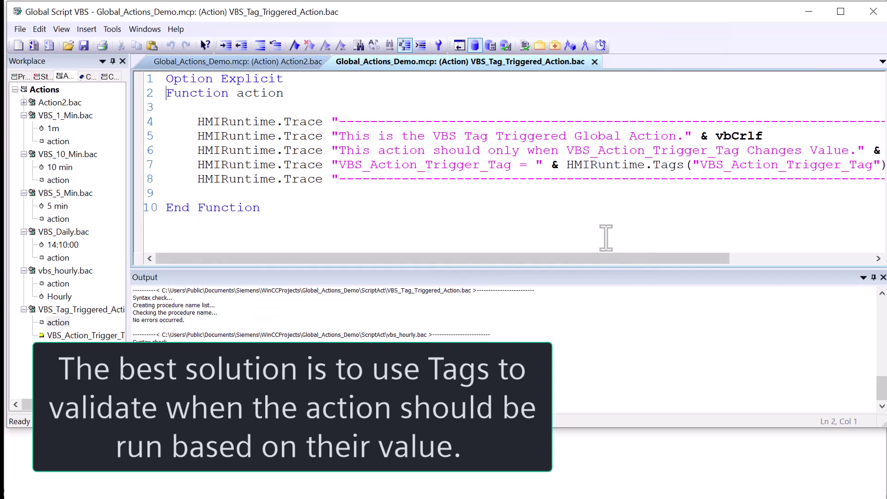
pyautogui.rightClick(535, 158)
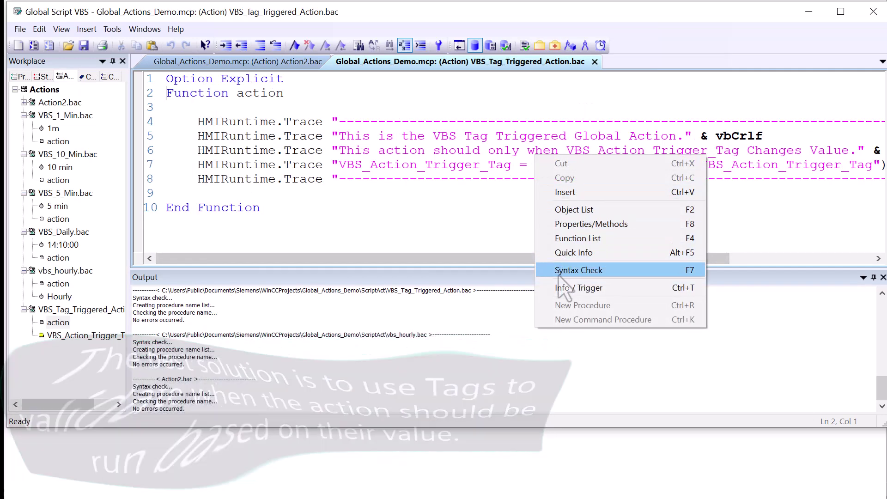
pyautogui.click(571, 287)
pyautogui.click(373, 109)
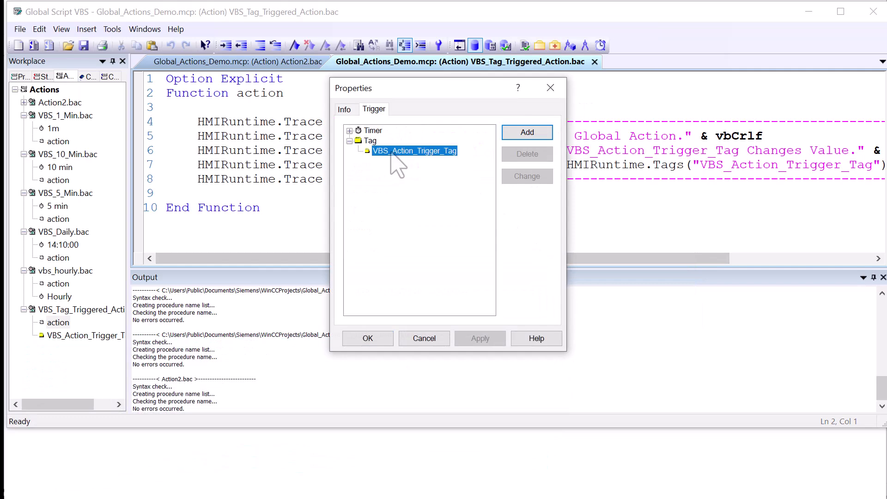
pyautogui.click(438, 339)
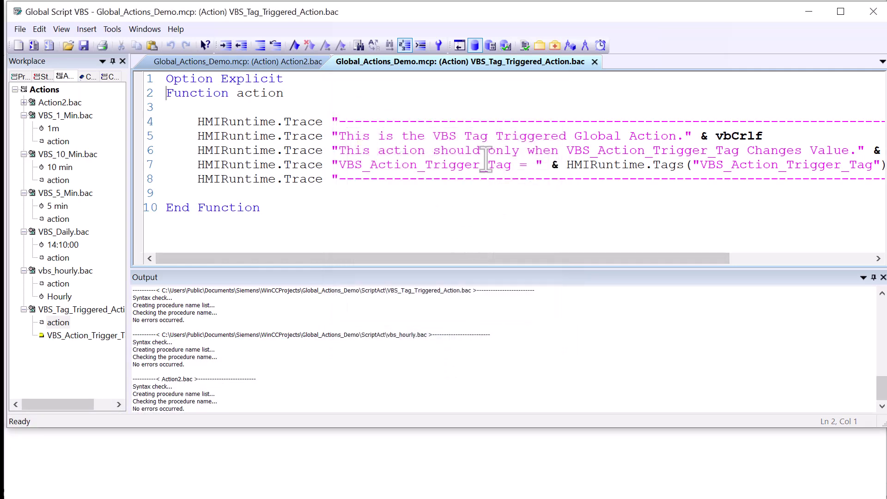
# Step: Add an If condition on line 5 reading VBS_Action_Trigger_Tag = 1
pyautogui.moveTo(566, 165); pyautogui.dragTo(810, 171)
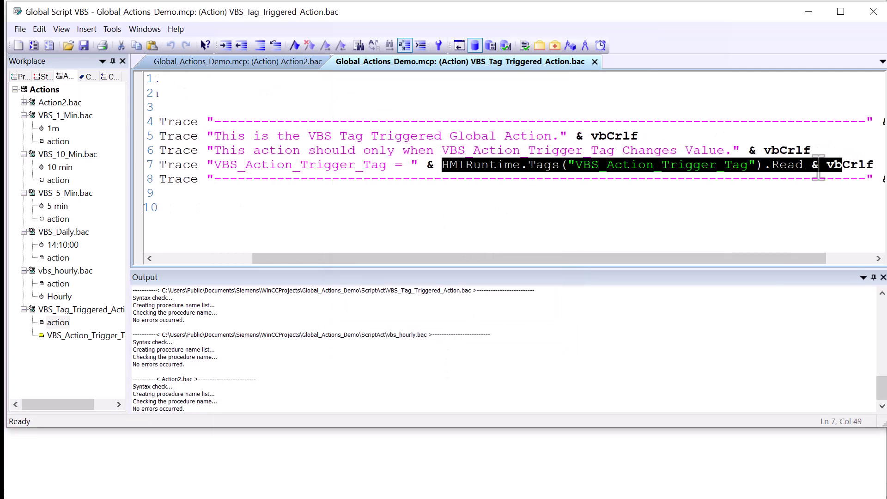
pyautogui.rightClick(803, 169)
pyautogui.click(804, 190)
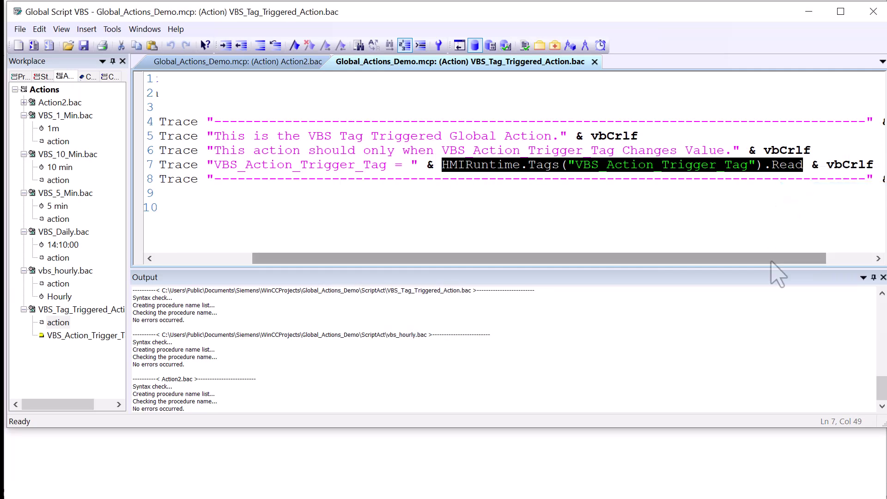
pyautogui.moveTo(779, 259); pyautogui.dragTo(529, 259)
pyautogui.click(366, 104)
pyautogui.press('Return')
pyautogui.write("' Only run when the tag changes 0-> 1")
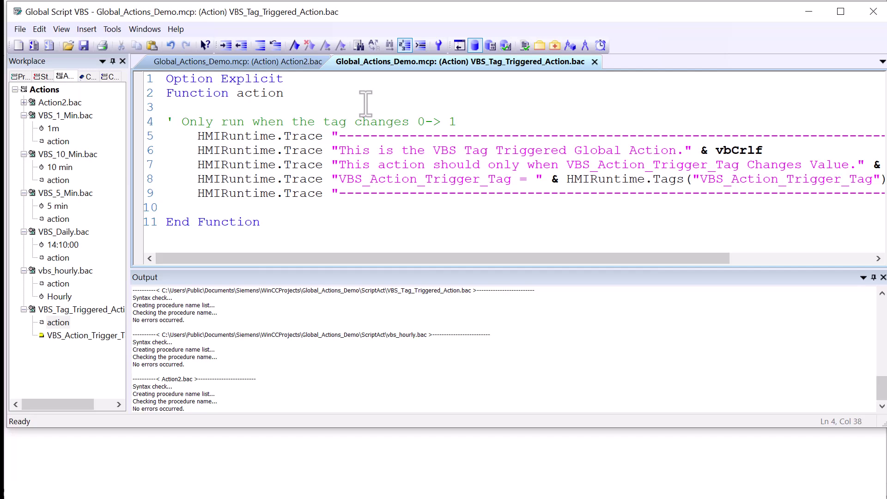
pyautogui.press('Return')
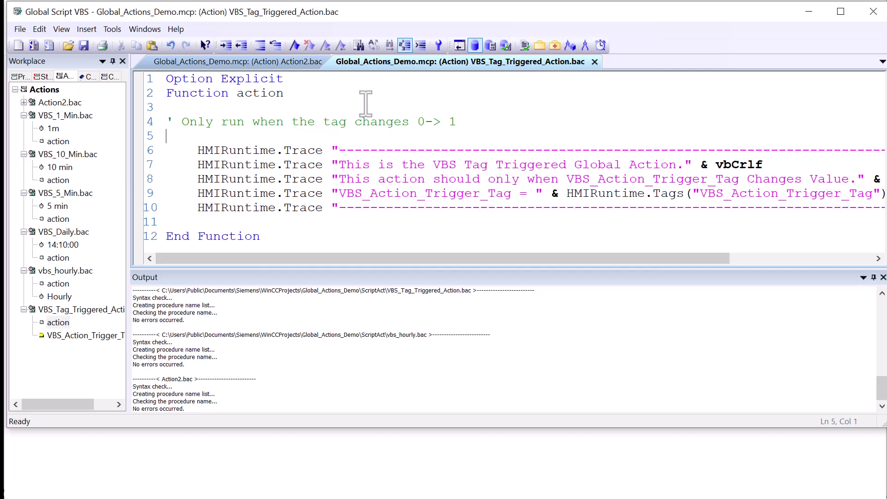
pyautogui.hotkey('ctrl', 'v')
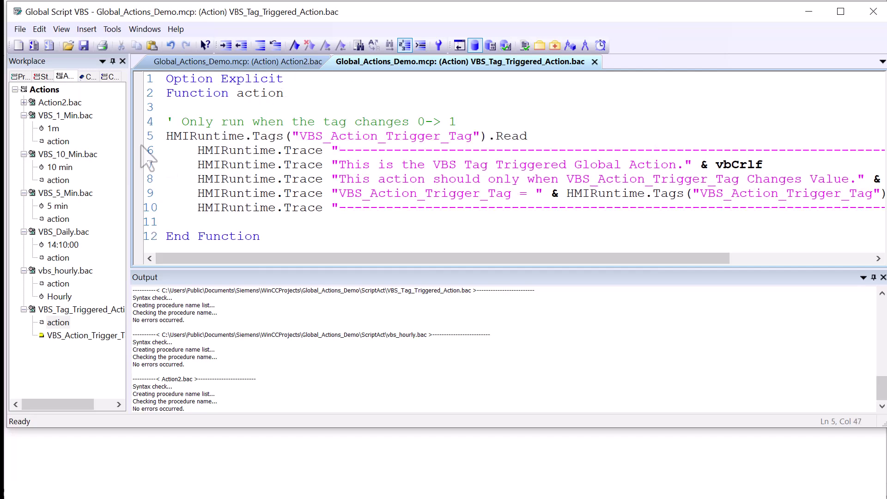
pyautogui.write('If')
pyautogui.click(565, 138)
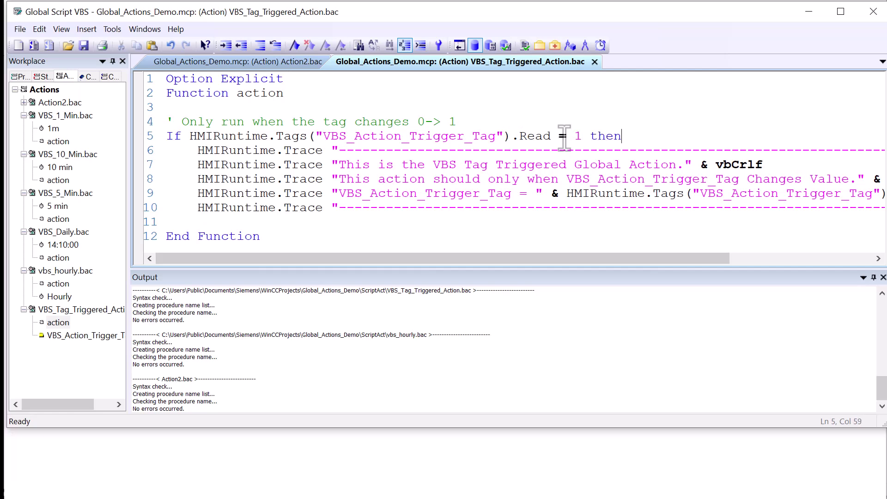
# Step: Close the block after the trace lines with Else ' do nothing and End If
pyautogui.click(174, 222)
pyautogui.press('Return')
pyautogui.write("Else ' the tag is 1->")
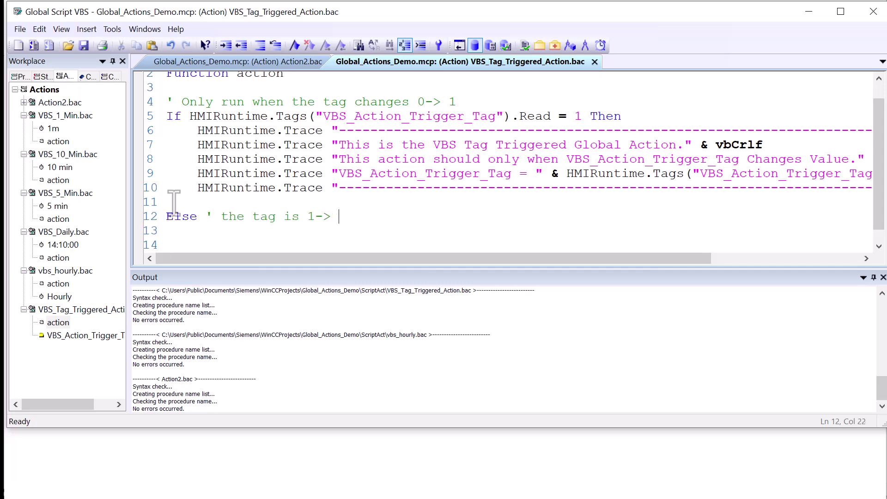
pyautogui.write('0')
pyautogui.press('Return')
pyautogui.press('Return')
pyautogui.write("' do nothi")
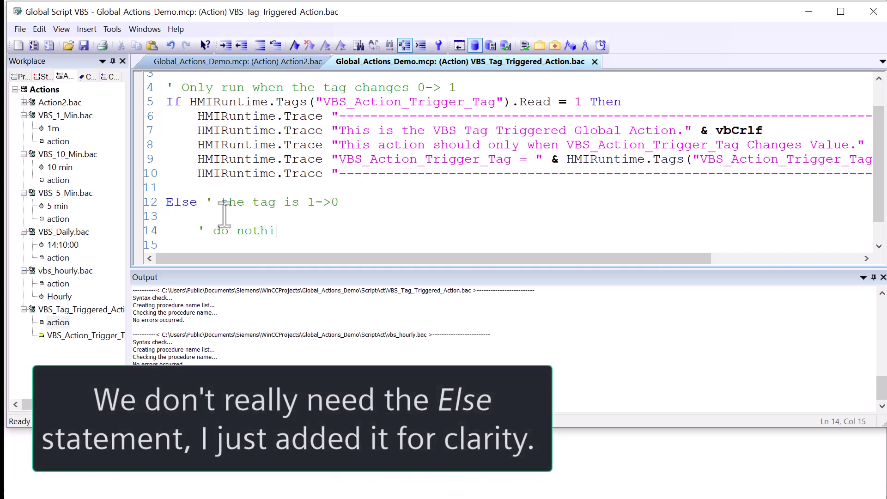
pyautogui.write('ng.')
pyautogui.press('Return')
pyautogui.press('Return')
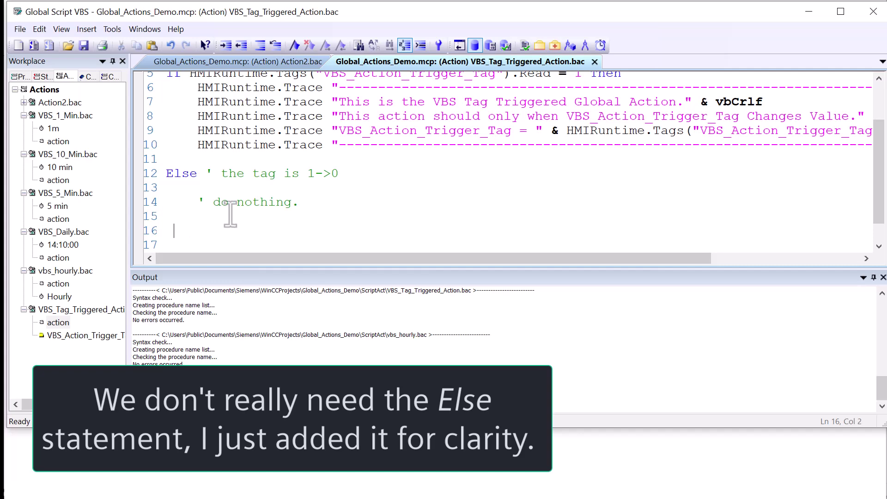
pyautogui.write('End If')
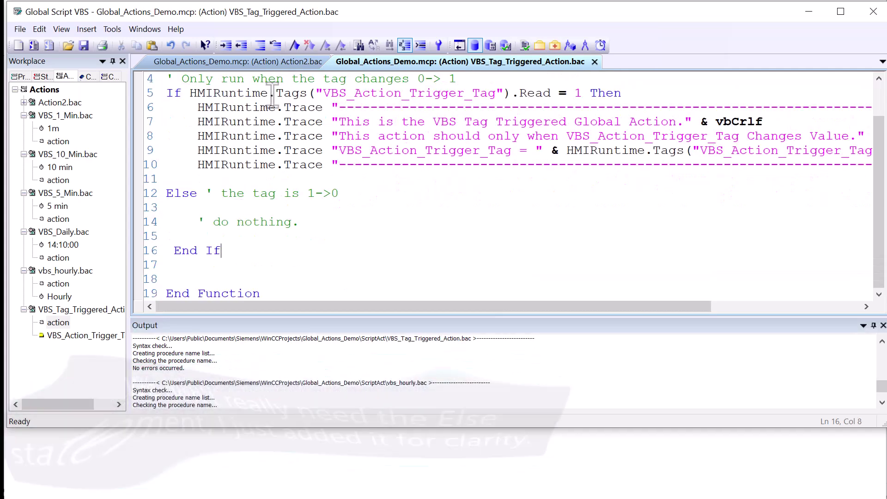
pyautogui.scroll(1, 271, 95)
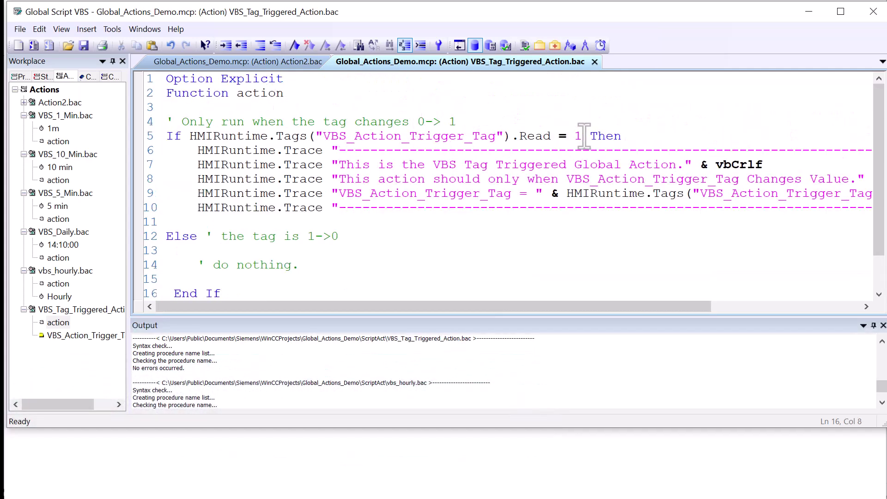
pyautogui.moveTo(588, 137); pyautogui.dragTo(330, 151)
pyautogui.moveTo(509, 137)
pyautogui.mouseDown()
pyautogui.moveTo(315, 137)
pyautogui.moveTo(331, 216)
pyautogui.mouseUp()
pyautogui.click(323, 150)
pyautogui.click(317, 213)
# Step: Copy the tag expression to line 11 and change it to .Write 0 ' reset
pyautogui.moveTo(575, 136); pyautogui.dragTo(194, 135)
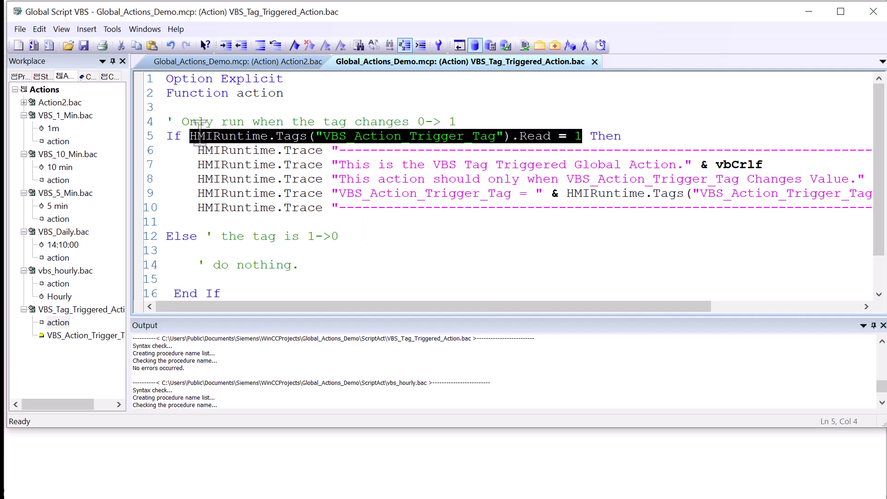
pyautogui.click(227, 221)
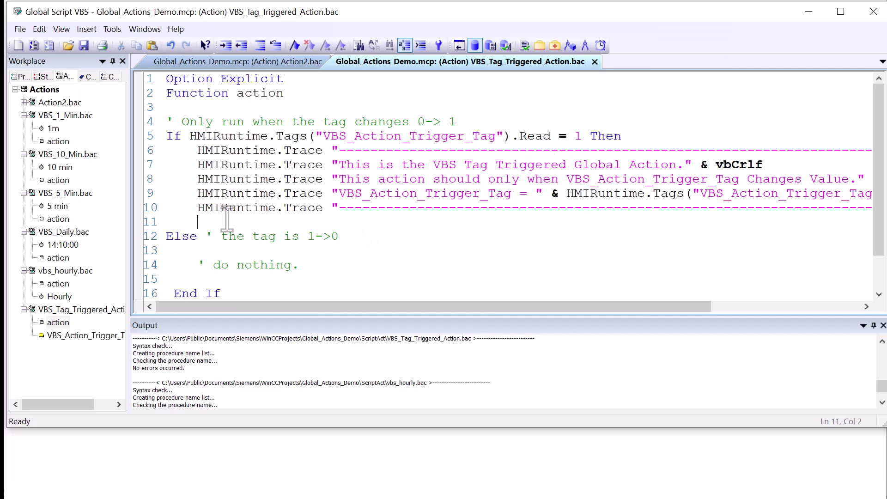
pyautogui.hotkey('ctrl', 'v')
pyautogui.write('1')
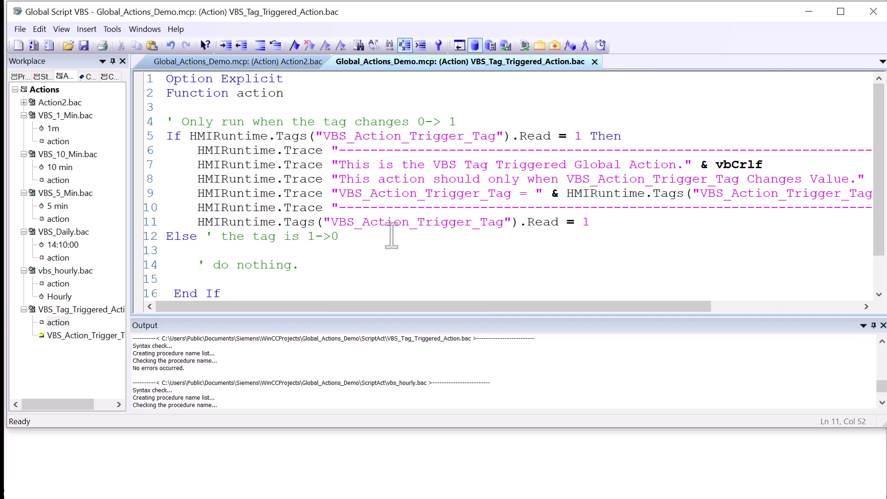
pyautogui.moveTo(530, 223); pyautogui.dragTo(589, 222)
pyautogui.write('Write')
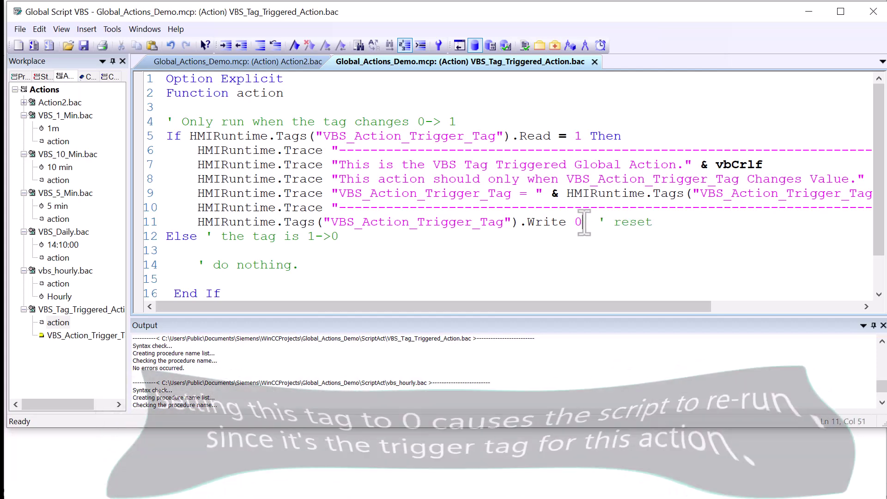
# Step: Review the reset line, the If condition's Read, and the End If
pyautogui.moveTo(583, 223); pyautogui.dragTo(204, 223)
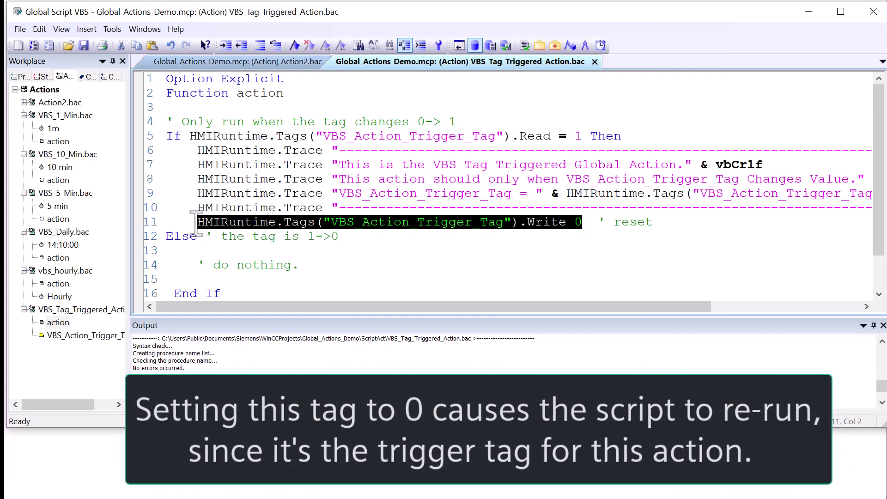
pyautogui.doubleClick(340, 222)
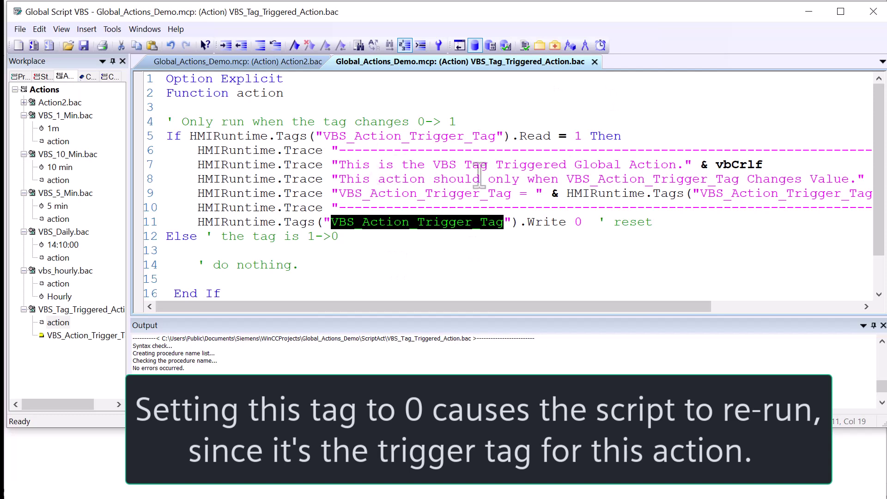
pyautogui.doubleClick(530, 136)
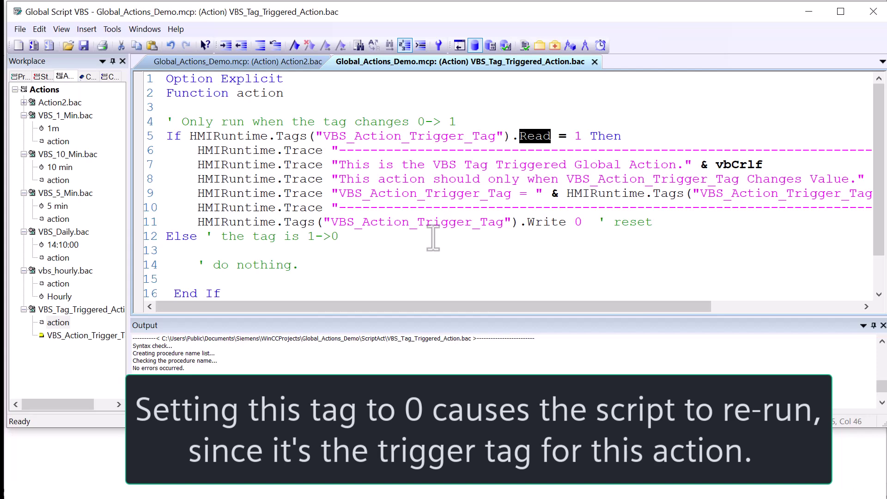
pyautogui.moveTo(167, 237); pyautogui.dragTo(242, 289)
pyautogui.scroll(-1, 241, 289)
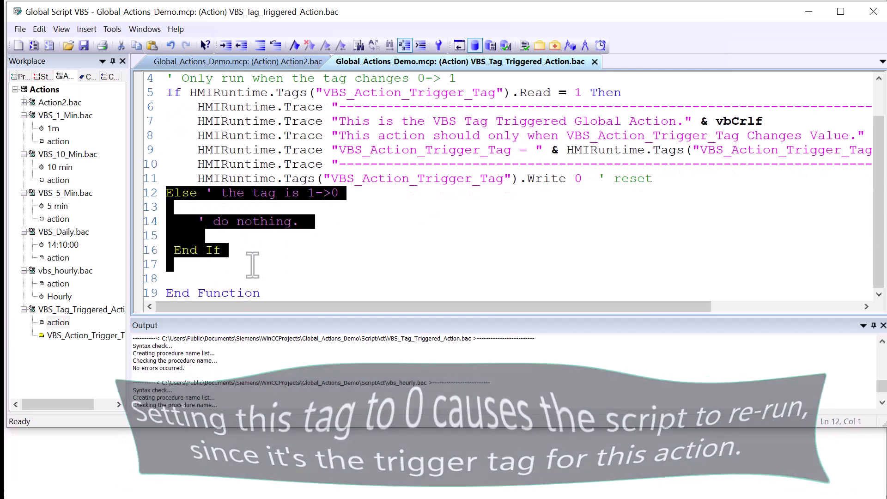
pyautogui.click(256, 252)
pyautogui.scroll(1, 257, 252)
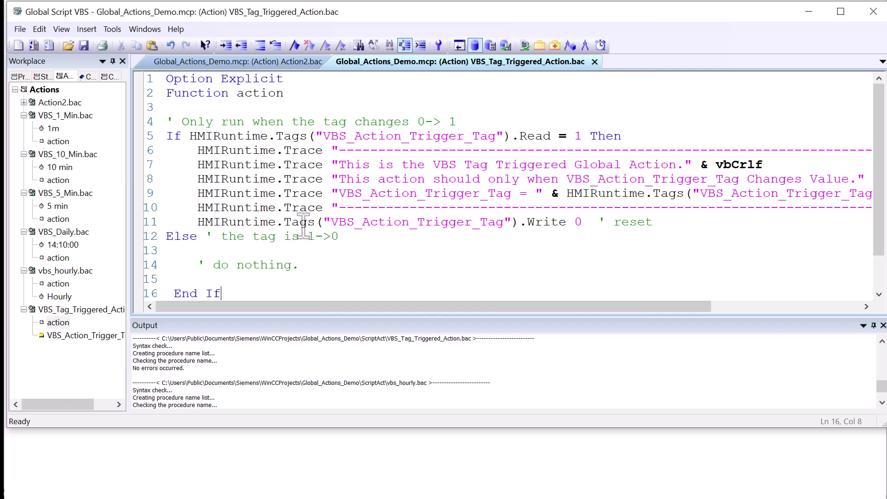
# Step: Save the VBS action, clear the trace output, and toggle VBS Trigger Tag to log once
pyautogui.click(84, 45)
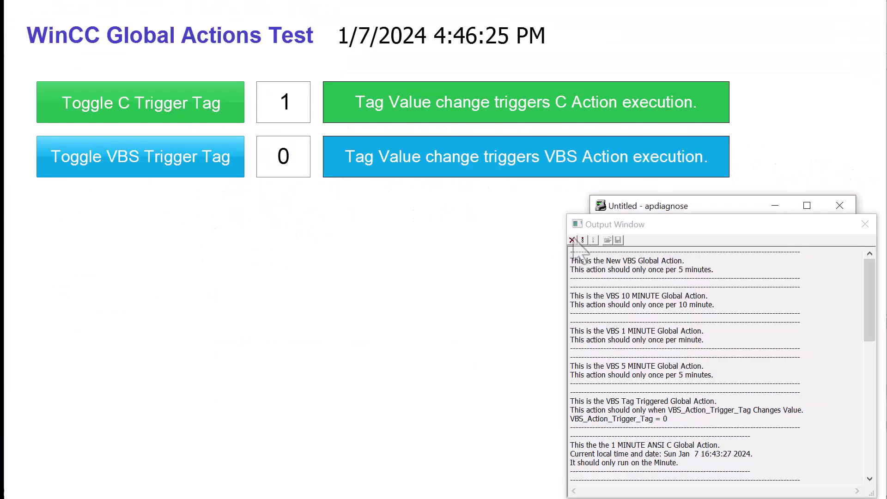
pyautogui.click(572, 240)
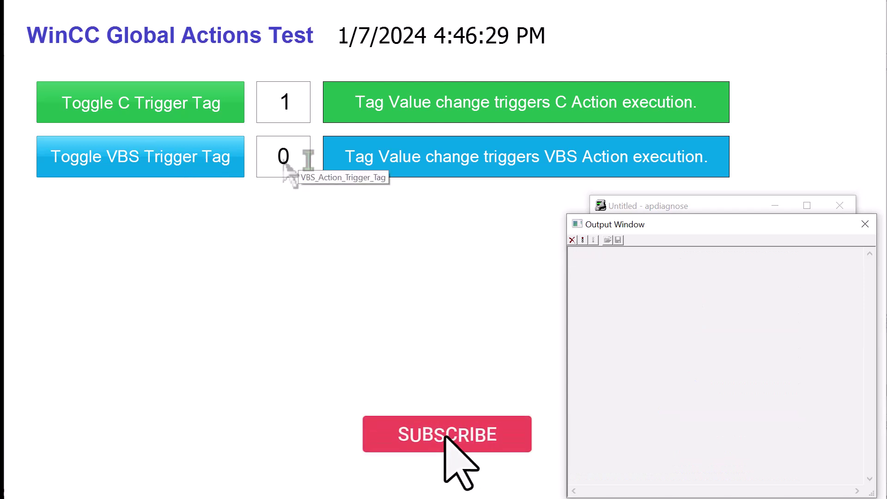
pyautogui.click(215, 159)
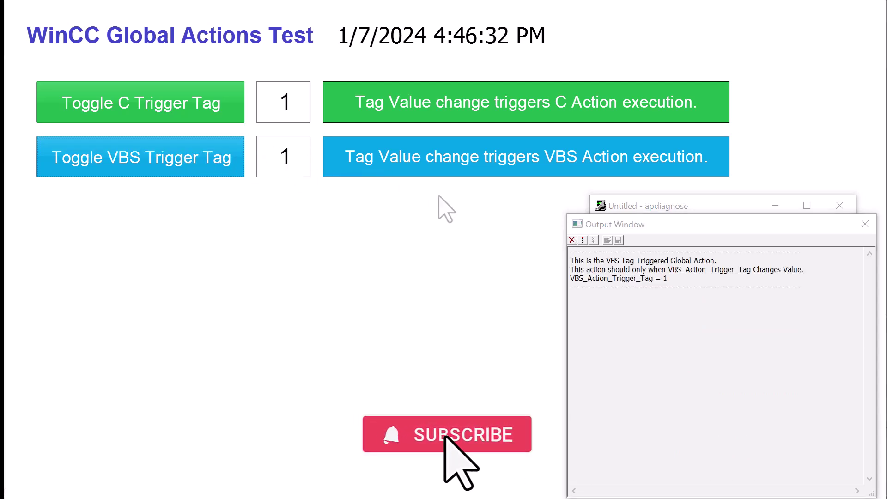
pyautogui.click(571, 264)
pyautogui.moveTo(571, 264)
pyautogui.mouseDown()
pyautogui.moveTo(636, 261)
pyautogui.moveTo(678, 277)
pyautogui.mouseUp()
pyautogui.click(668, 271)
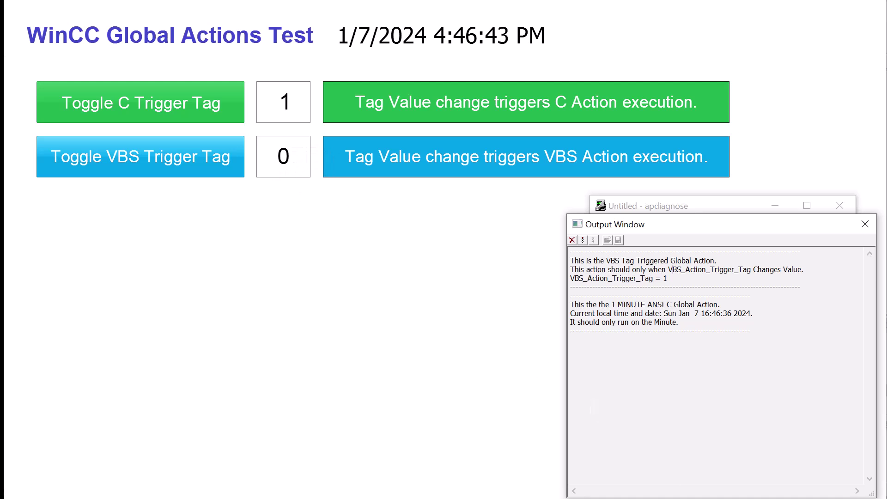
# Step: Return to Global Script VBS, clear its Output Window, then switch to Global Script C
pyautogui.hotkey('alt', 'Tab')
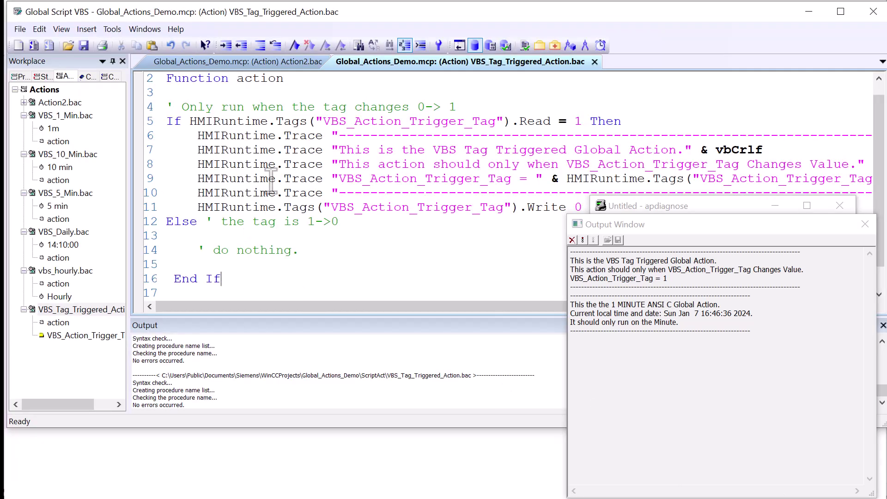
pyautogui.click(572, 241)
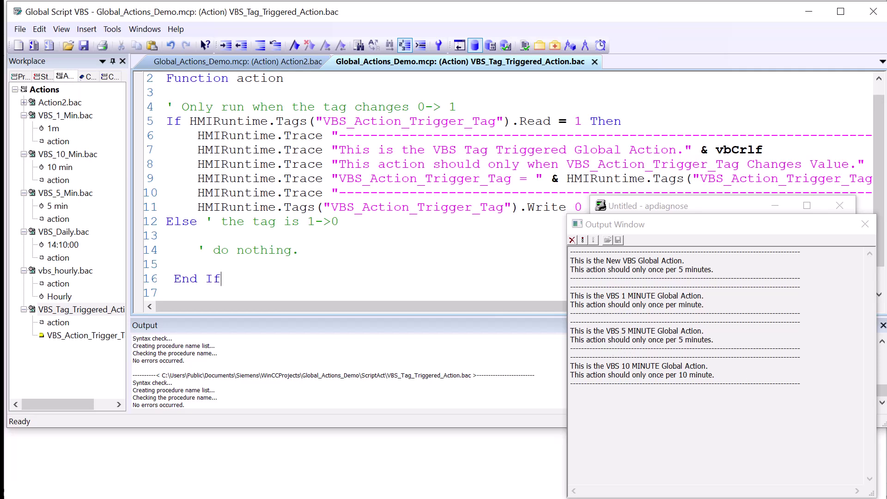
pyautogui.hotkey('alt', 'Tab')
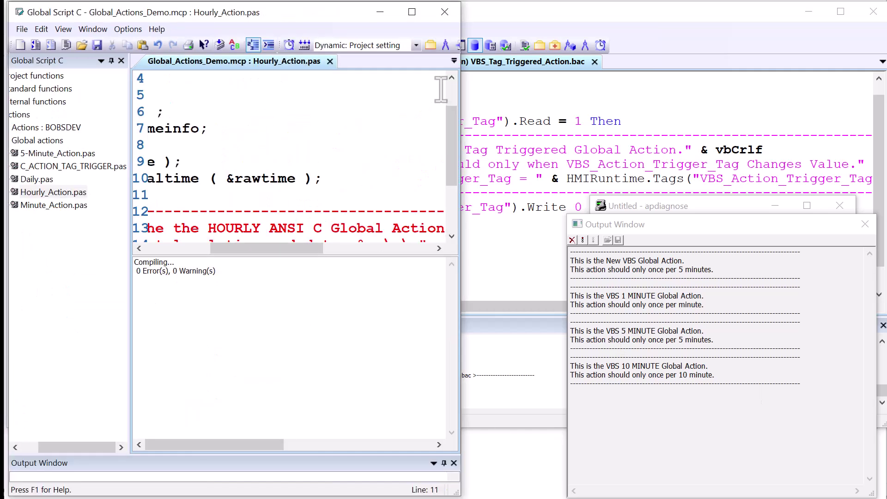
# Step: Open C_ACTION_TAG_TRIGGER and add a GetTagBit("C_Action_Trigger_Tag") if condition before the printfs
pyautogui.moveTo(461, 88); pyautogui.dragTo(882, 212)
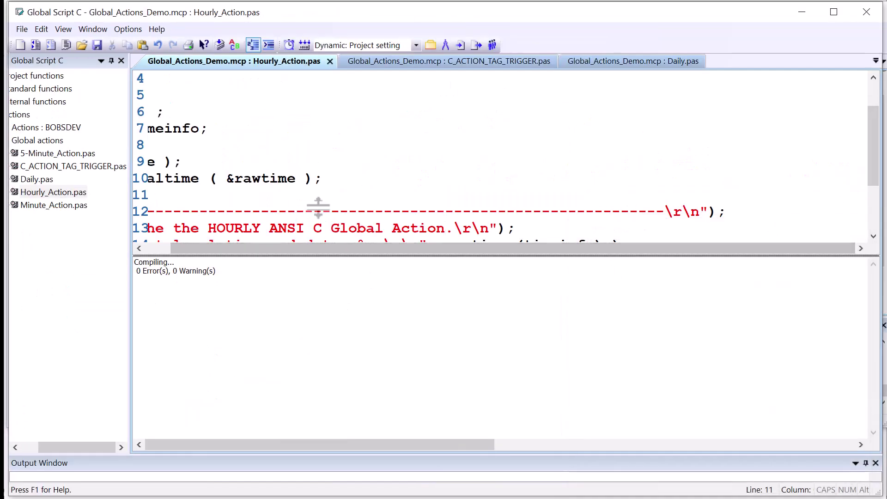
pyautogui.doubleClick(36, 166)
pyautogui.scroll(1, 242, 101)
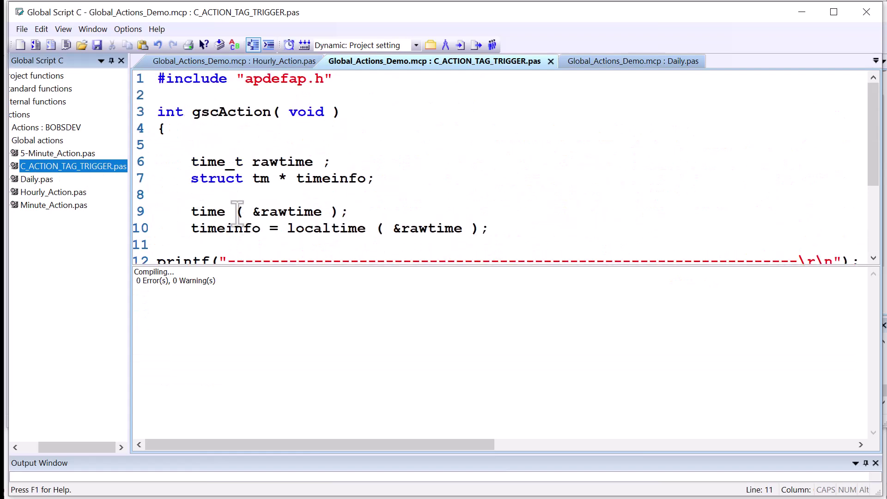
pyautogui.scroll(-1, 277, 208)
pyautogui.click(531, 175)
pyautogui.press('Return')
pyautogui.press('Return')
pyautogui.write('if ( G')
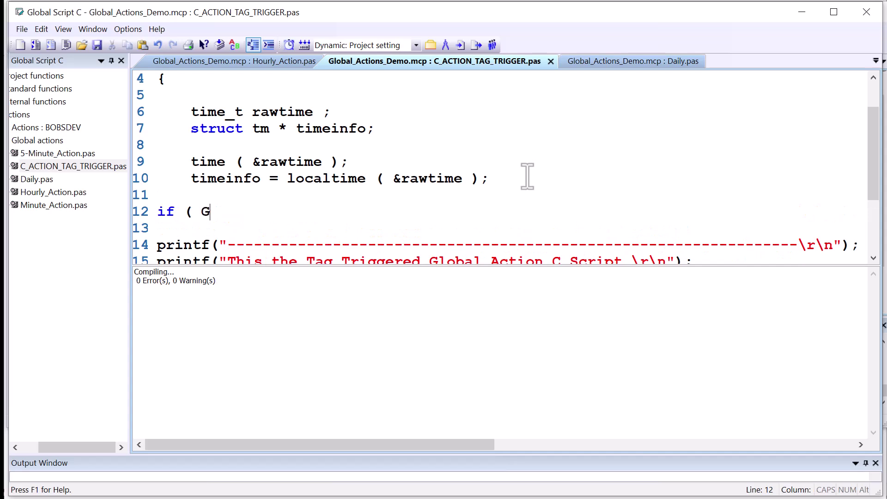
pyautogui.write('etTagBit("") == 1')
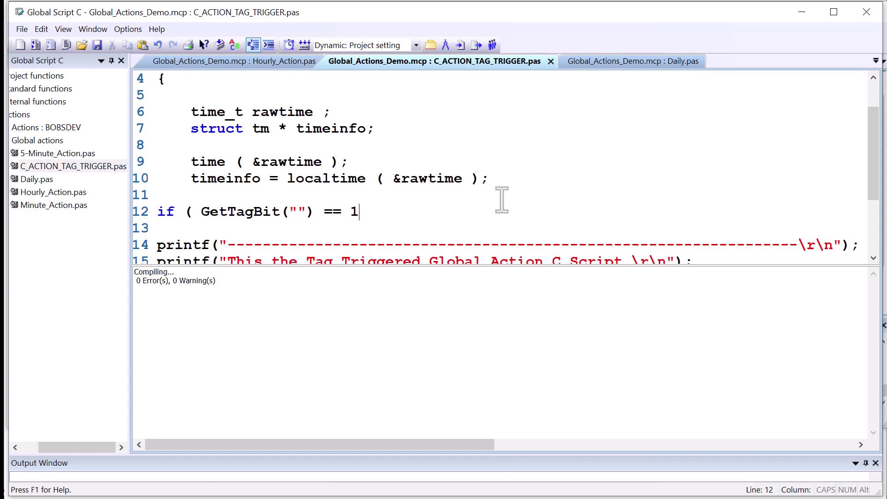
pyautogui.write(')')
pyautogui.scroll(-2, 500, 199)
pyautogui.moveTo(597, 196); pyautogui.dragTo(771, 195)
pyautogui.hotkey('ctrl', 'c')
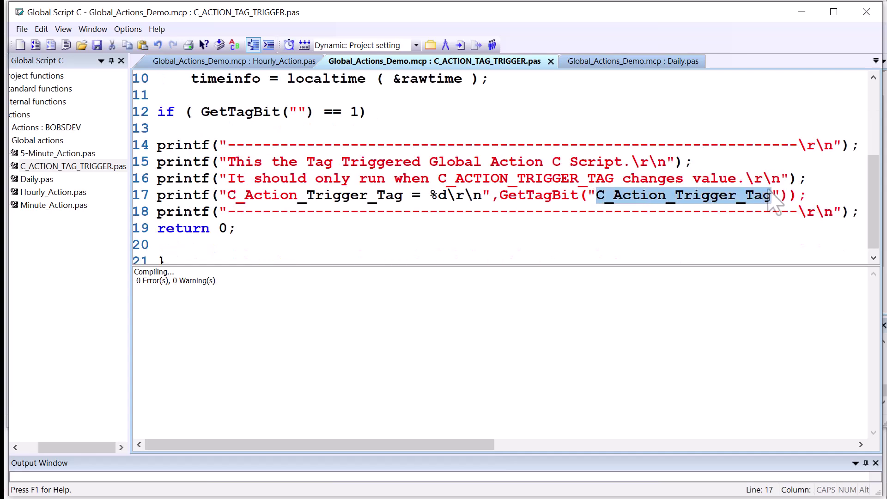
pyautogui.click(298, 113)
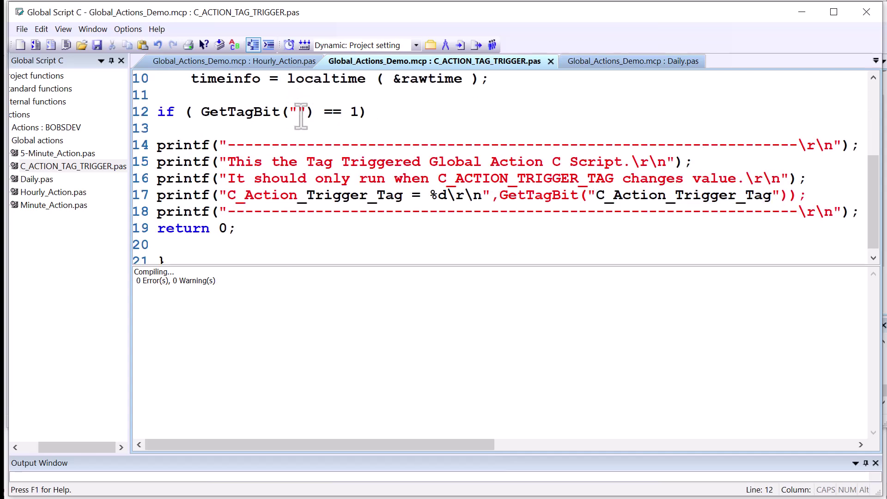
pyautogui.hotkey('ctrl', 'v')
# Step: Add SetTagBit("C_Action_Trigger_Tag", 0); // reset tag on line 19
pyautogui.moveTo(201, 112); pyautogui.dragTo(490, 112)
pyautogui.hotkey('ctrl', 'c')
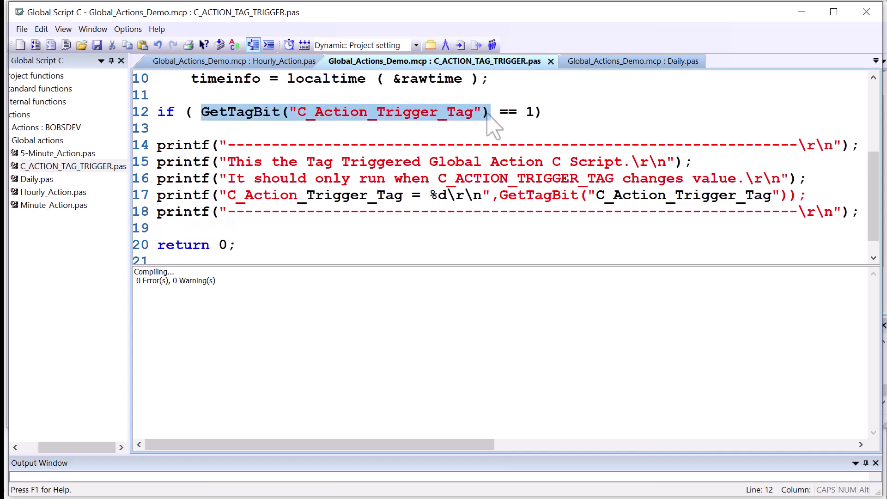
pyautogui.click(190, 228)
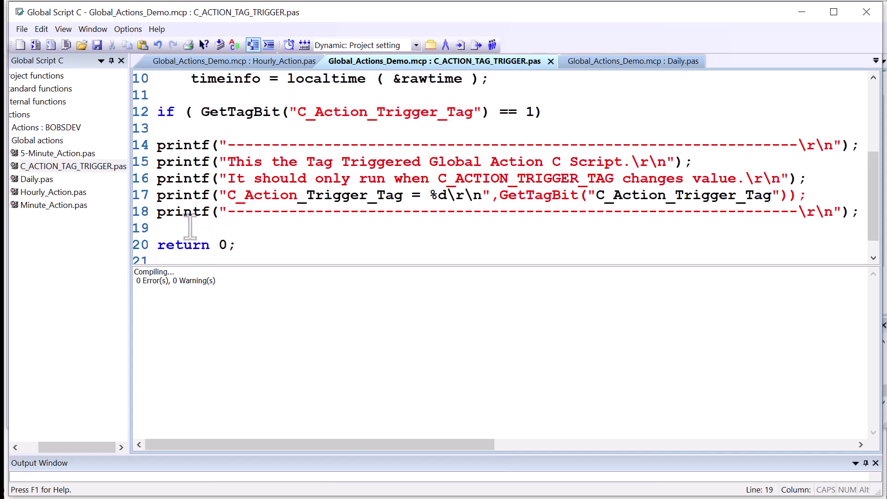
pyautogui.hotkey('ctrl', 'v')
pyautogui.press('BackSpace')
pyautogui.press('BackSpace')
pyautogui.write(', 0)')
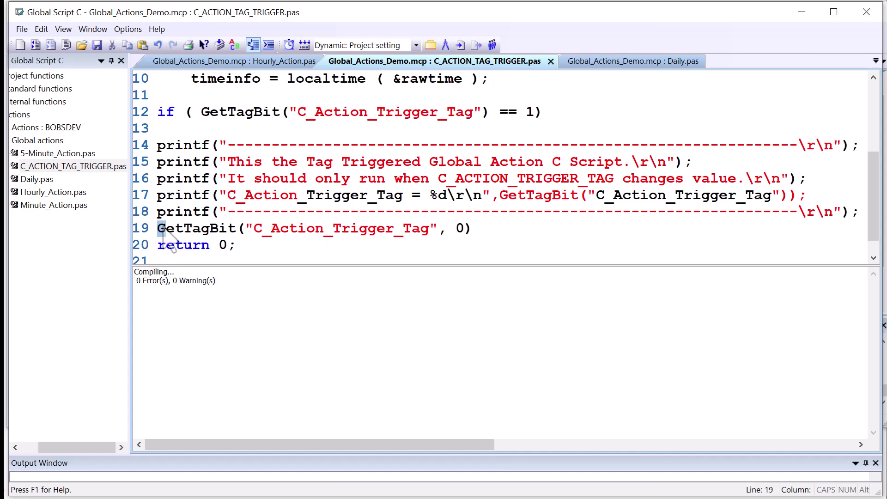
pyautogui.click(498, 225)
pyautogui.write('; // reset tag')
pyautogui.press('Return')
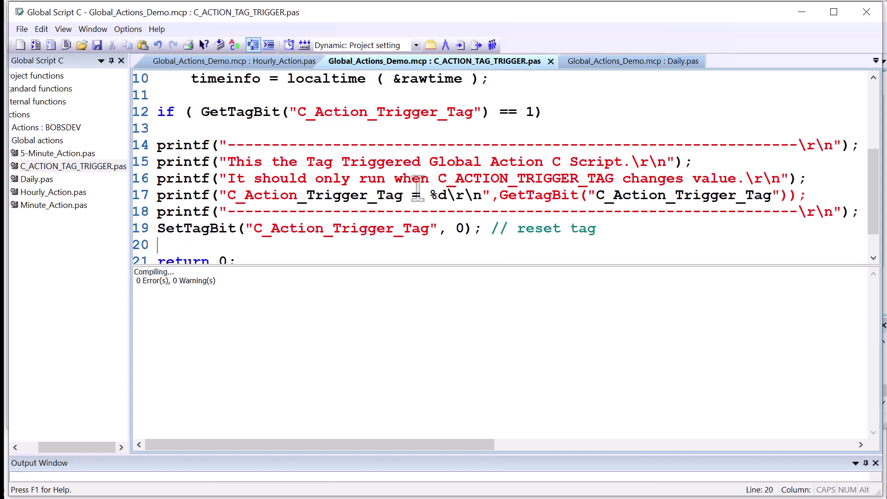
pyautogui.press('Return')
pyautogui.write('else {')
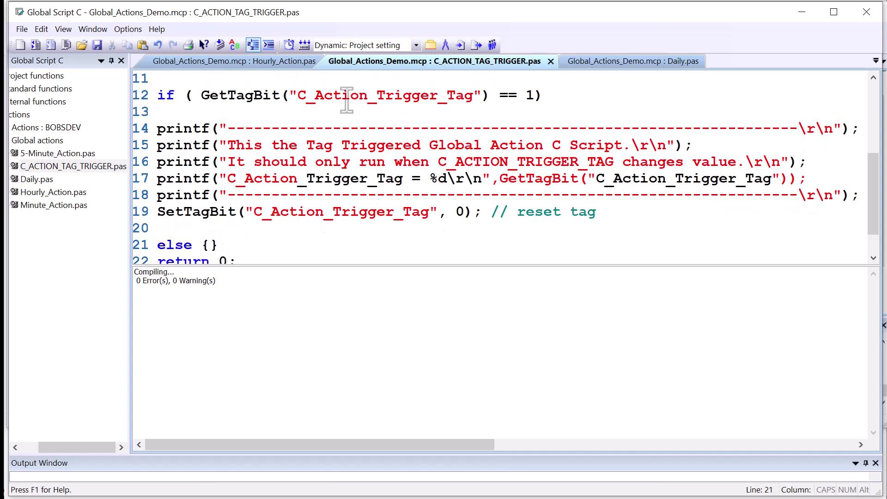
# Step: Wrap the printfs in braces, add an else { // do nothing } block, and compile
pyautogui.write('{')
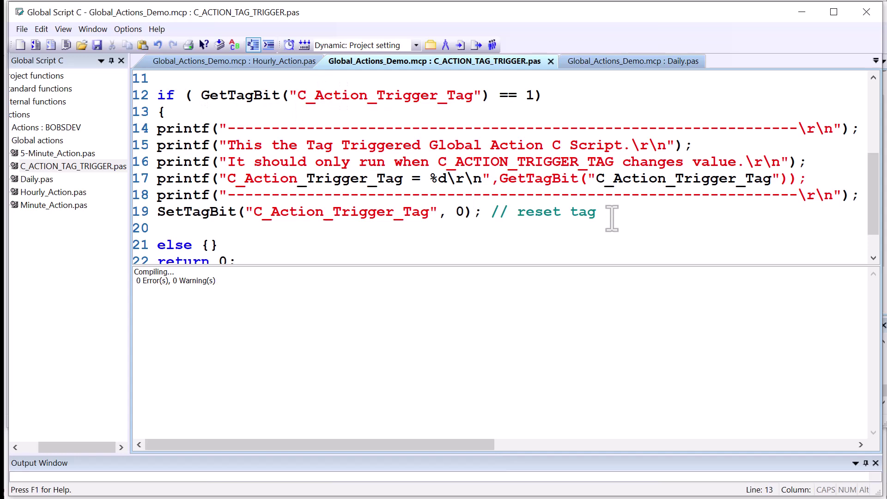
pyautogui.press('Return')
pyautogui.write('}')
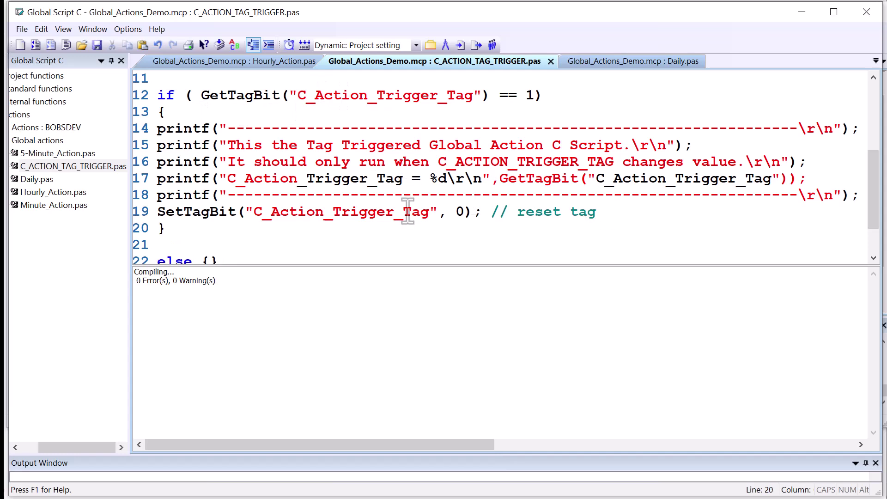
pyautogui.click(195, 213)
pyautogui.scroll(-2, 205, 203)
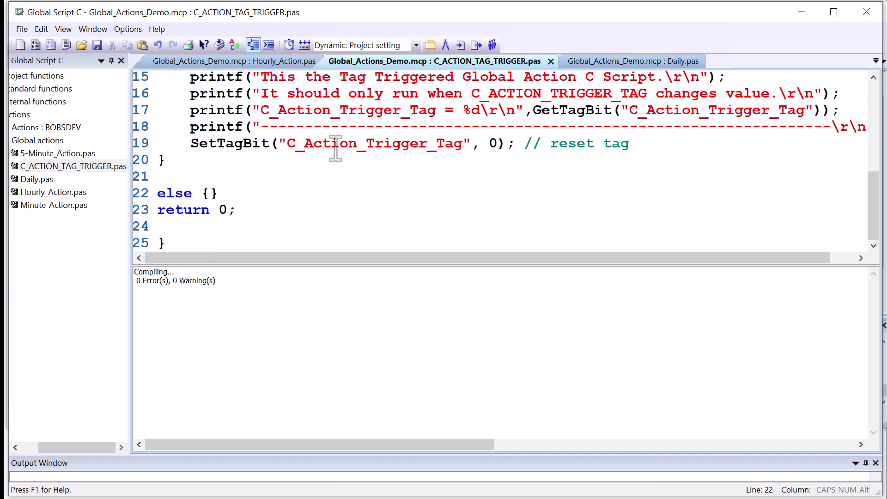
pyautogui.write('// do nothing')
pyautogui.rightClick(349, 175)
pyautogui.click(375, 261)
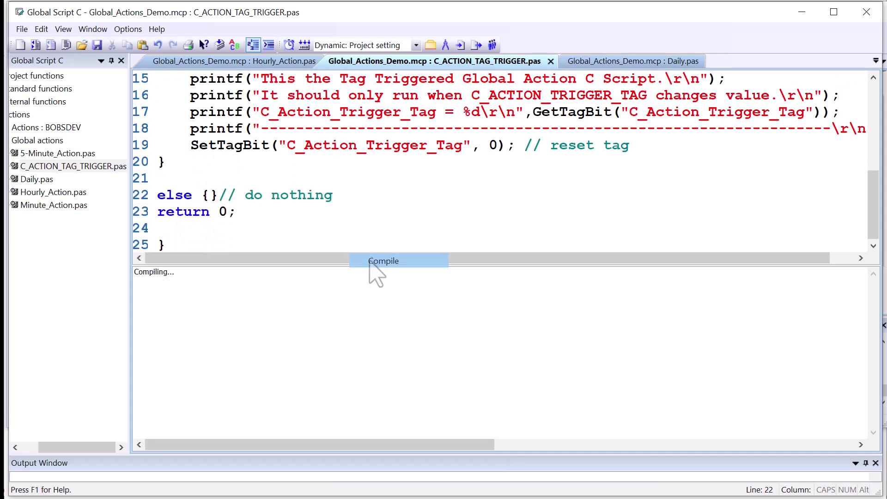
# Step: Save the action, toggle C Trigger Tag in Runtime, check the one log line, then clear it
pyautogui.click(97, 44)
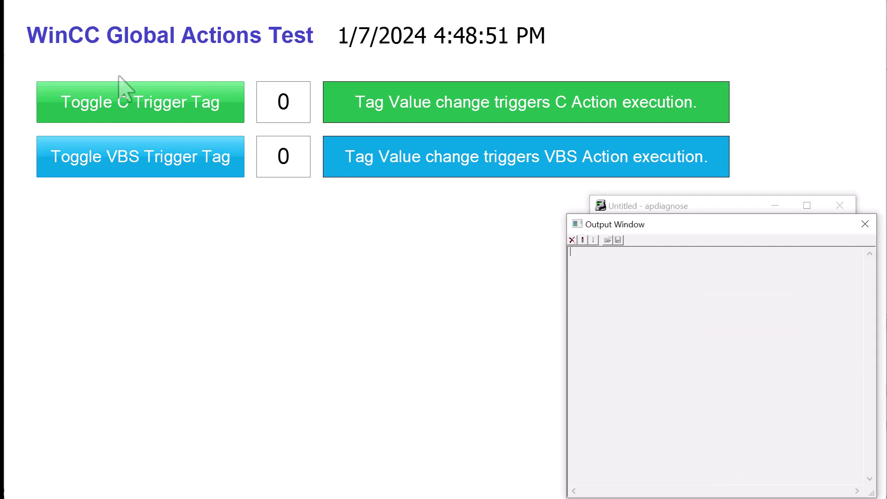
pyautogui.click(197, 107)
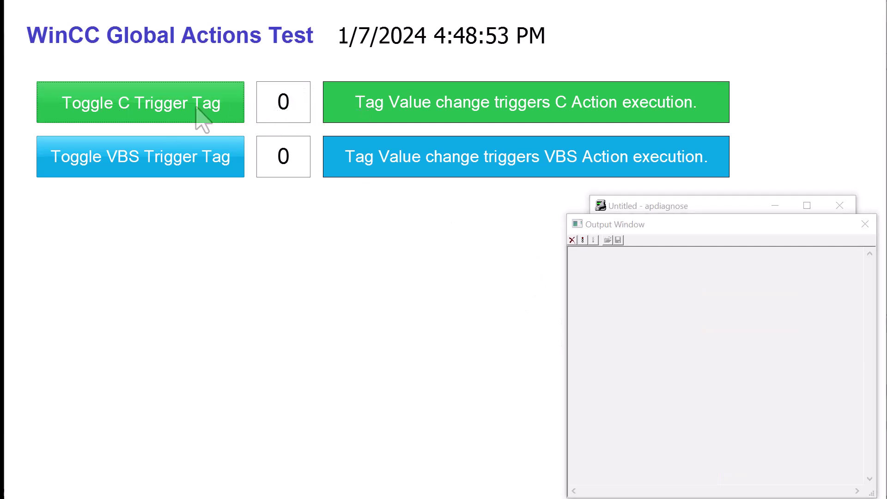
pyautogui.moveTo(196, 107); pyautogui.dragTo(598, 289)
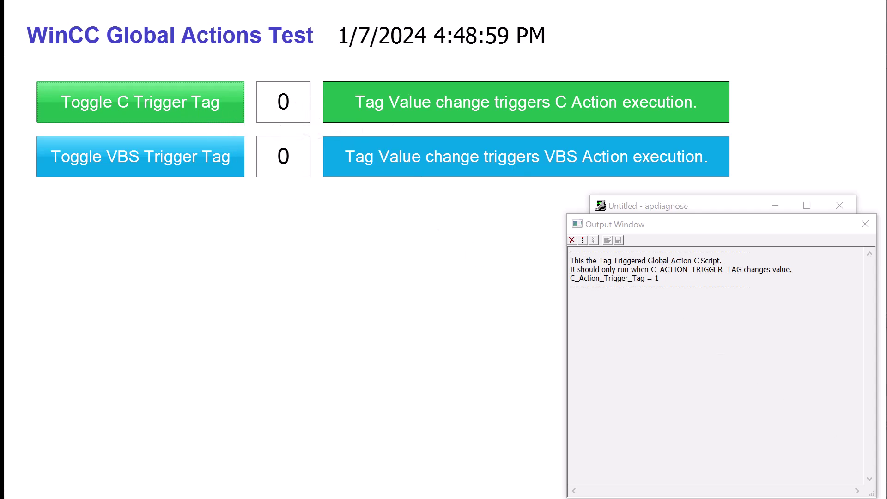
pyautogui.click(572, 240)
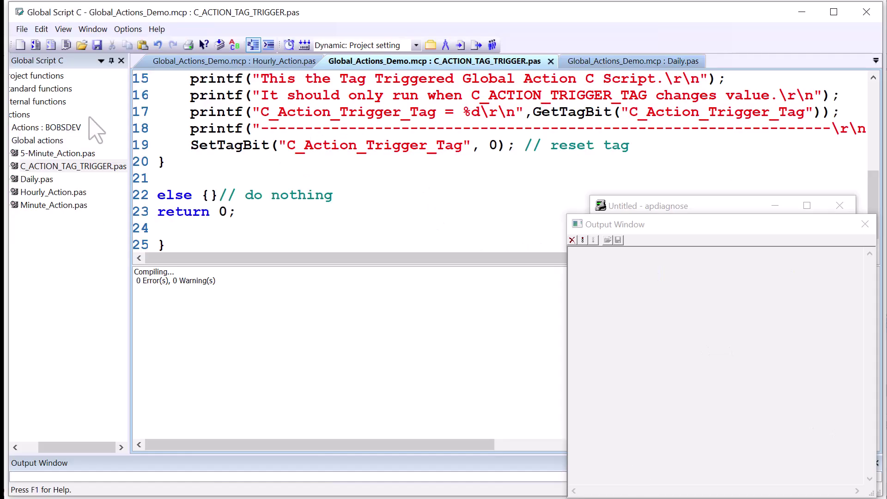
# Step: Import the BadActionCode action into the Global Script C editor
pyautogui.rightClick(269, 156)
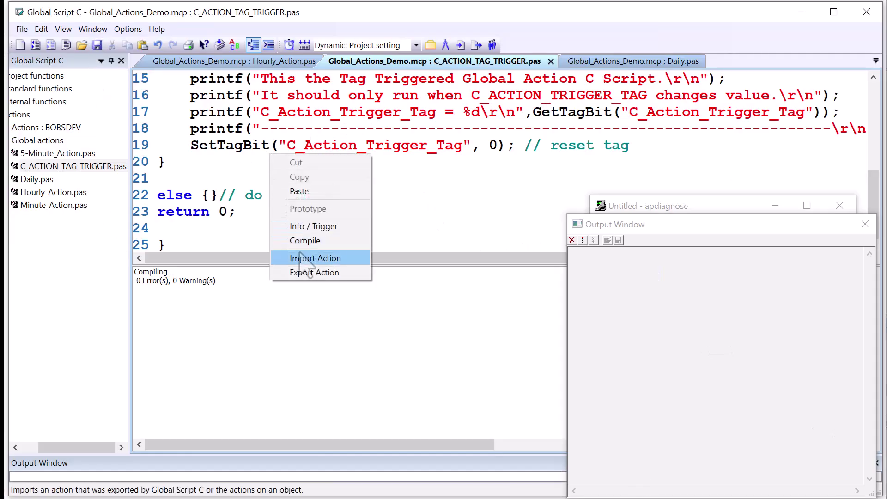
pyautogui.click(237, 175)
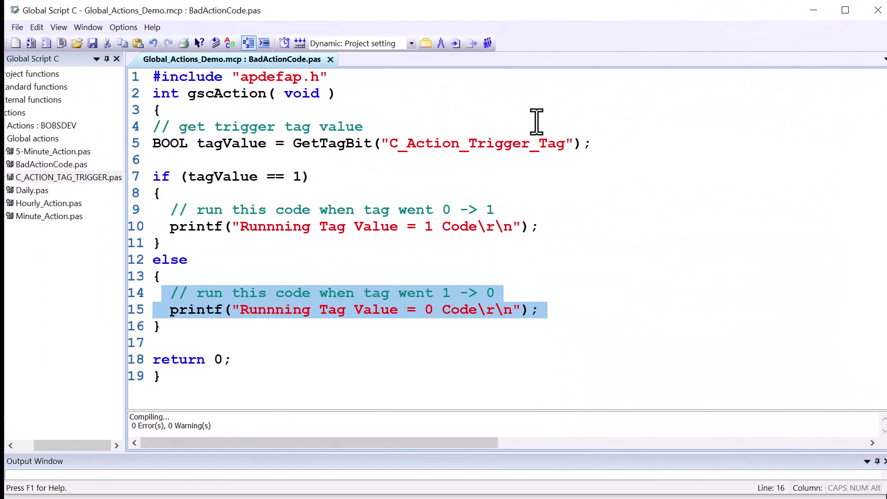
# Step: Confirm in Info/Trigger that BadActionCode is triggered by C_Action_Trigger_Tag
pyautogui.click(537, 120)
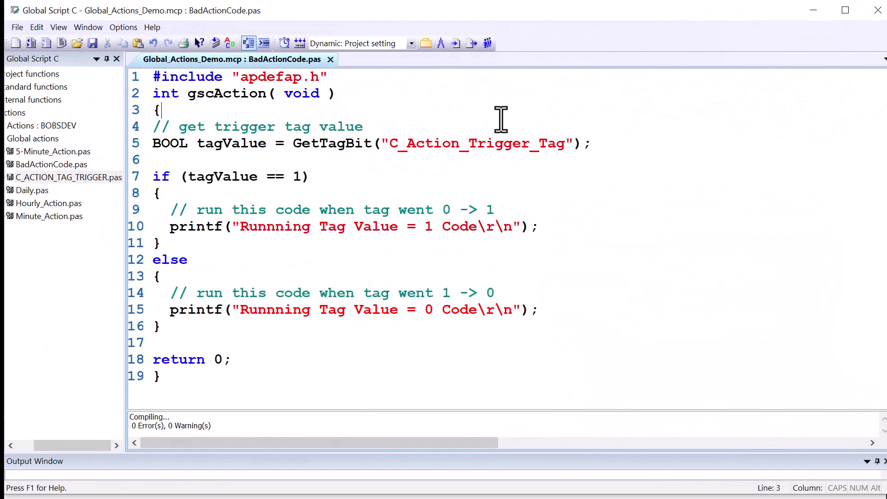
pyautogui.rightClick(374, 182)
pyautogui.click(406, 254)
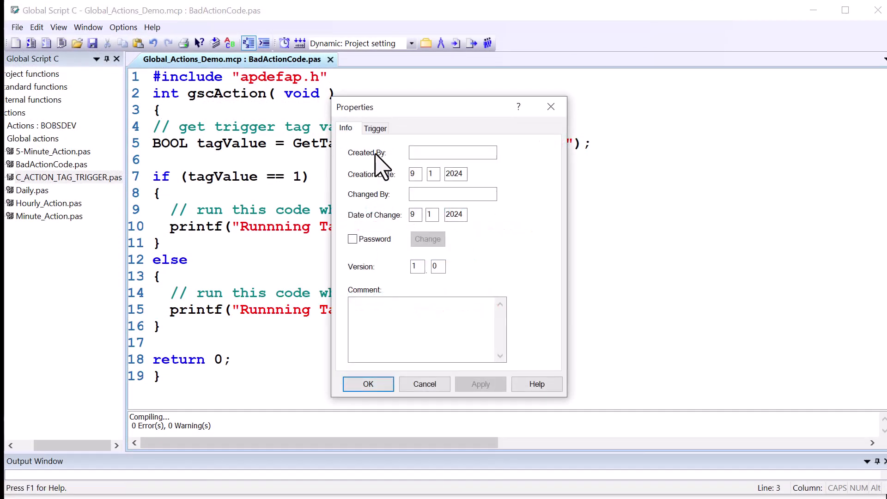
pyautogui.click(376, 130)
pyautogui.click(353, 162)
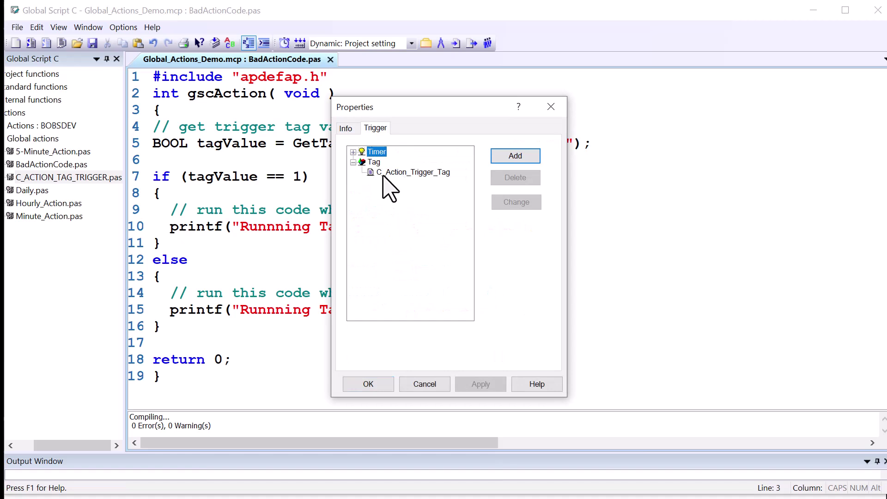
pyautogui.click(368, 384)
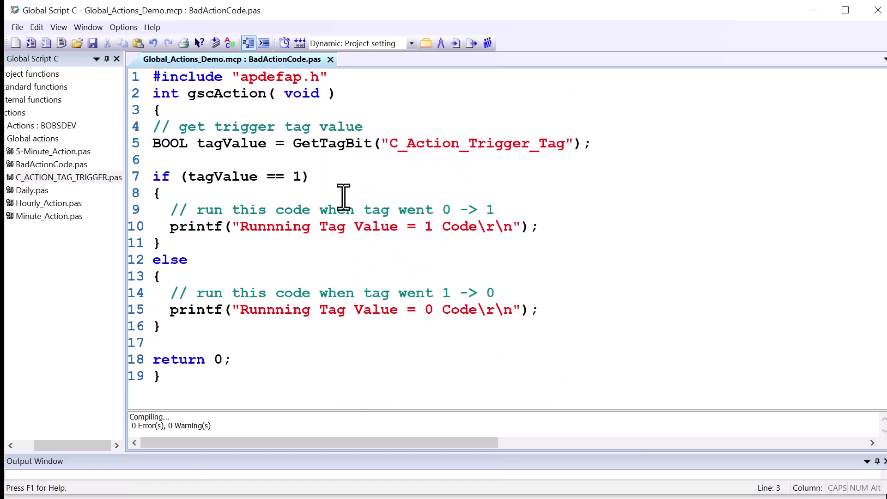
# Step: Review the GetTagBit read and the value-1 and value-0 branches, then save BadActionCode
pyautogui.moveTo(592, 143); pyautogui.dragTo(149, 144)
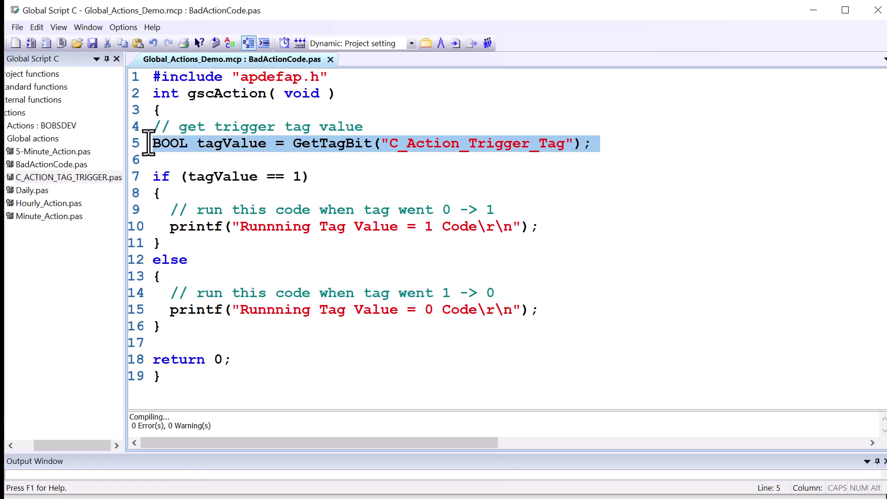
pyautogui.doubleClick(234, 148)
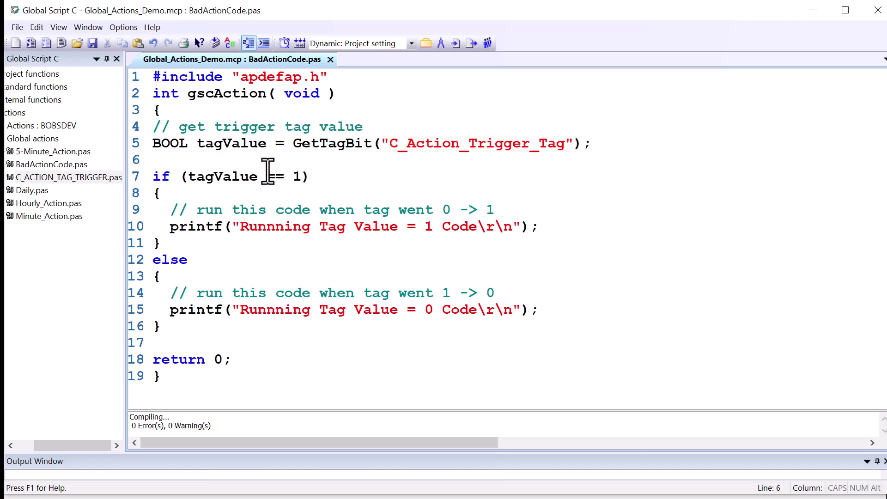
pyautogui.moveTo(601, 245); pyautogui.dragTo(170, 198)
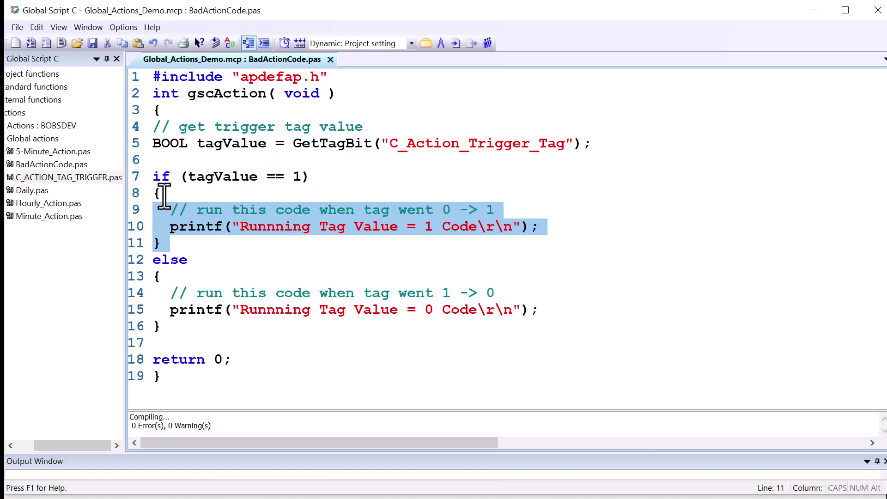
pyautogui.click(248, 259)
pyautogui.moveTo(539, 311); pyautogui.dragTo(97, 279)
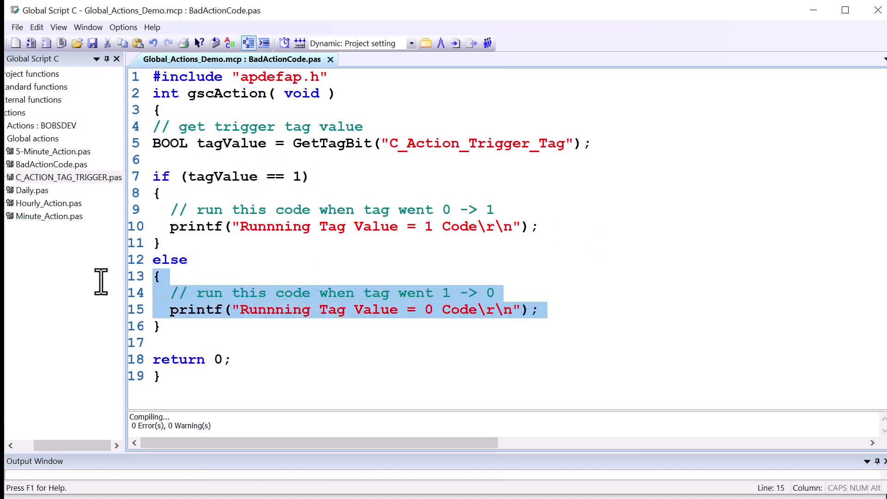
pyautogui.click(272, 276)
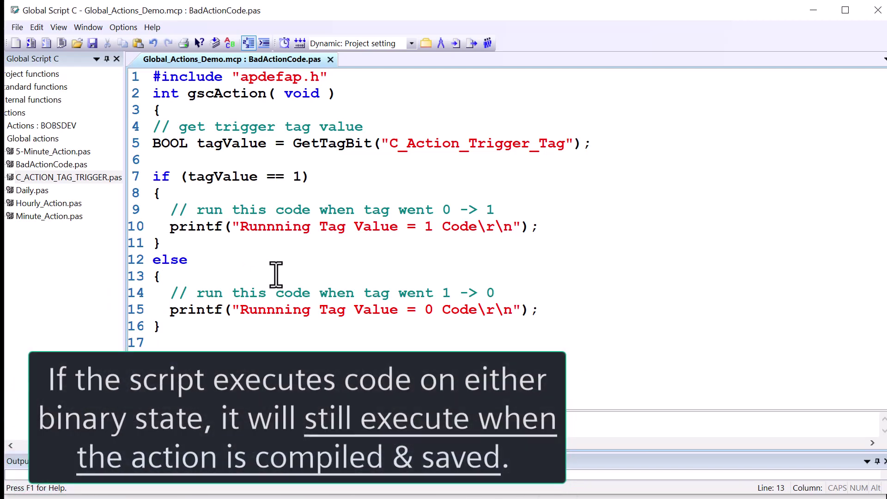
pyautogui.click(93, 43)
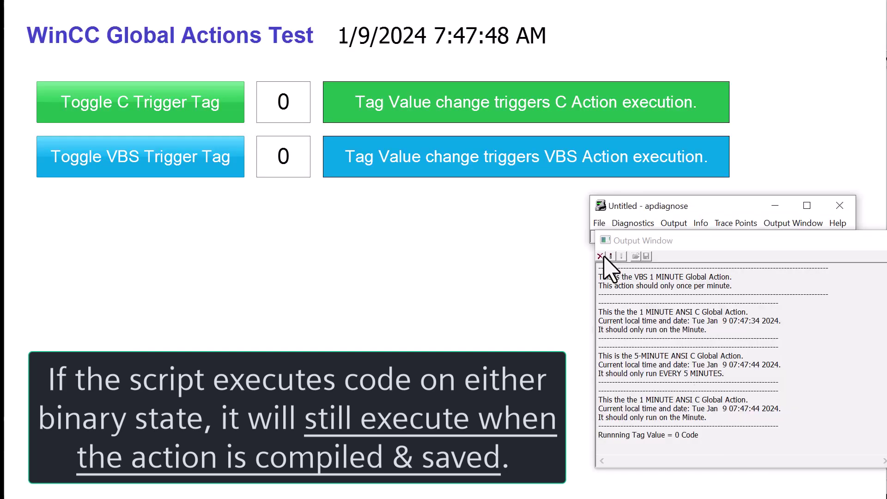
# Step: Clear the apdiagnose log and toggle C Trigger Tag to 1, then back to 0
pyautogui.click(601, 256)
pyautogui.click(218, 113)
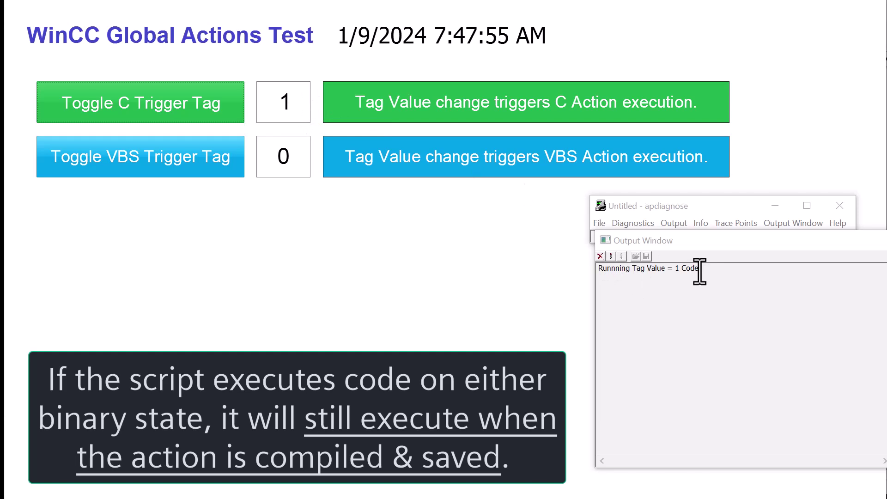
pyautogui.click(229, 103)
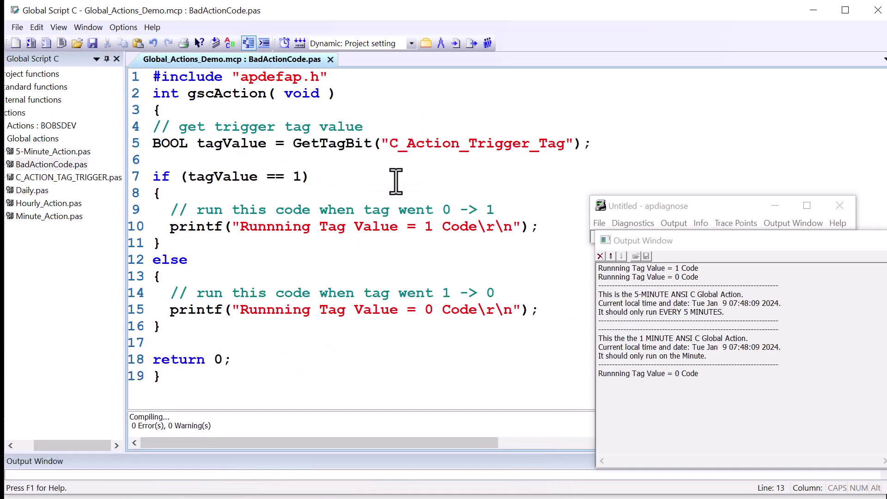
# Step: Highlight the extra 'Tag Value = 0' line logged after recompiling BadActionCode
pyautogui.moveTo(700, 373); pyautogui.dragTo(584, 374)
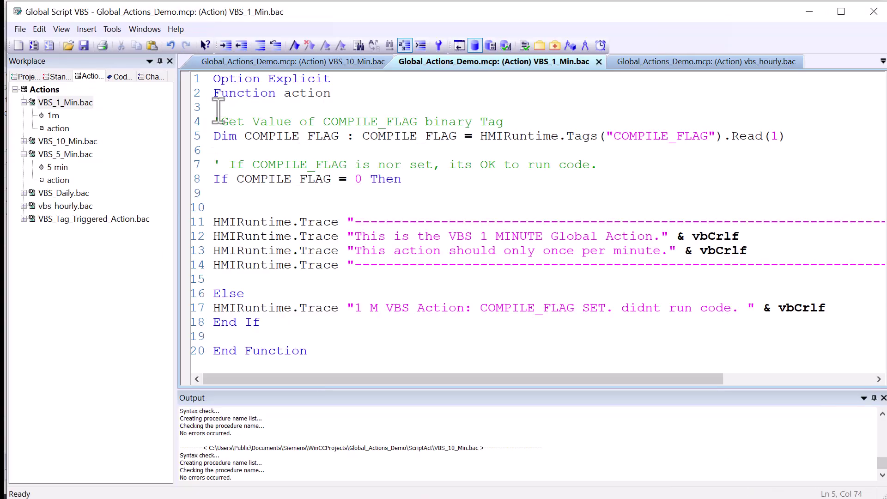
# Step: Walk through VBS_1_Min's COMPILE_FLAG Read(1) call and its If test
pyautogui.moveTo(215, 111); pyautogui.dragTo(352, 111)
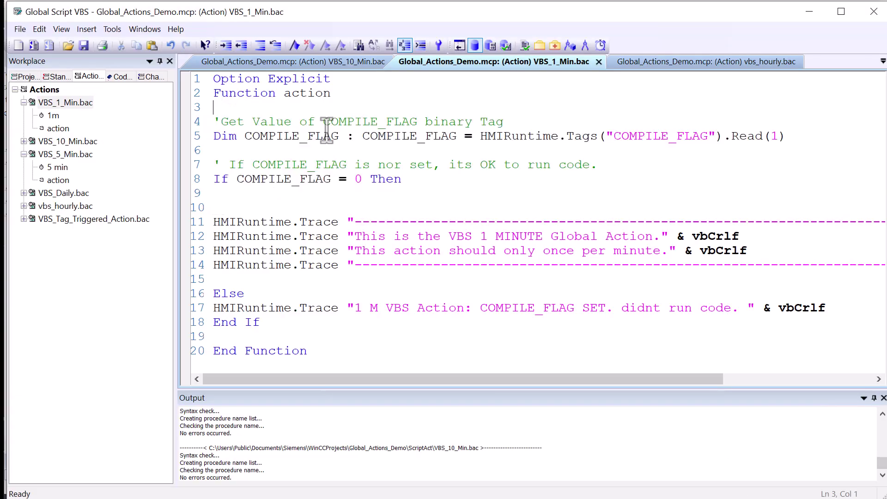
pyautogui.click(793, 141)
pyautogui.keyDown('shift'); pyautogui.click(764, 140); pyautogui.keyUp('shift')
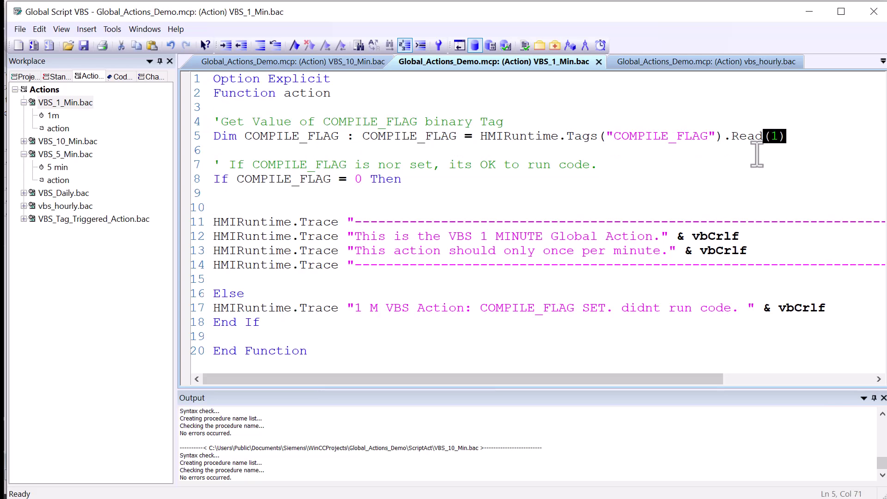
pyautogui.click(772, 139)
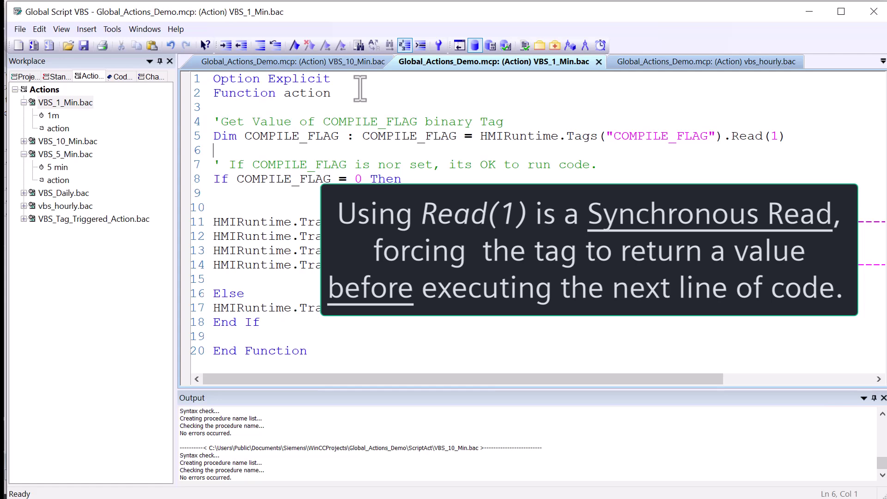
pyautogui.doubleClick(275, 180)
pyautogui.click(305, 198)
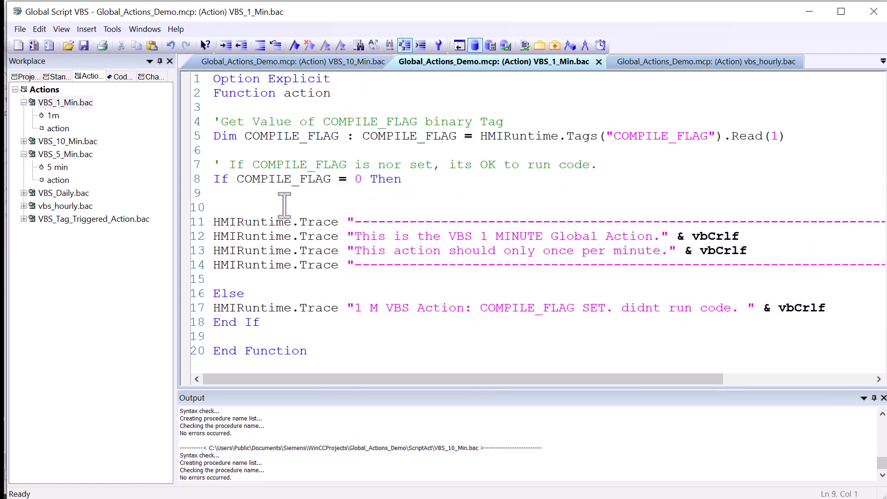
# Step: Mark the trace lines run when the flag is clear and the Else HMIRuntime.Trace, then open VBS_5_Min
pyautogui.click(228, 208)
pyautogui.moveTo(229, 208); pyautogui.dragTo(221, 280)
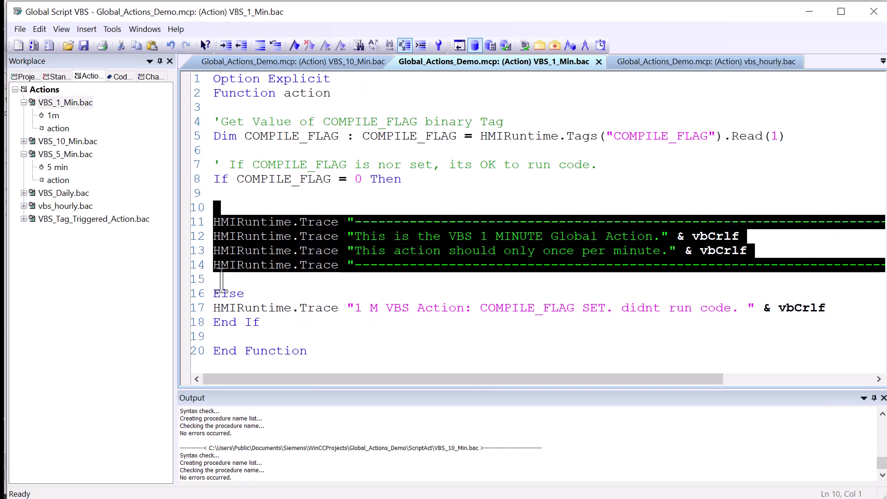
pyautogui.click(219, 280)
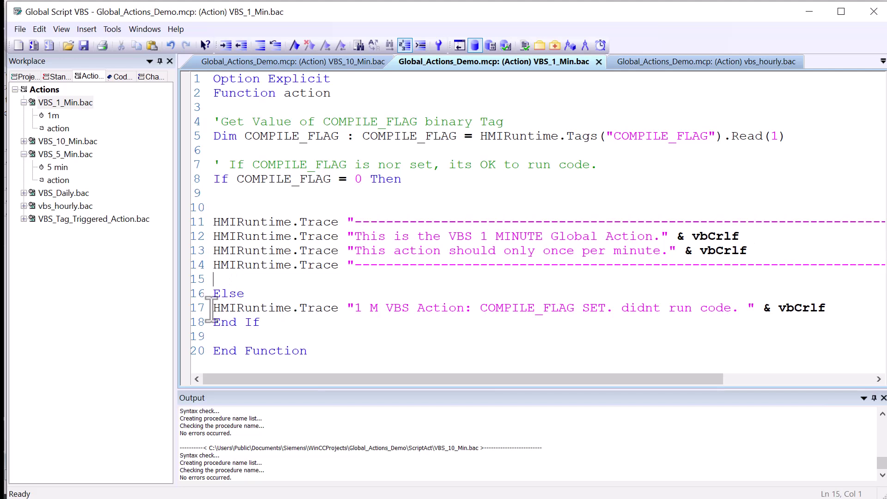
pyautogui.moveTo(213, 309); pyautogui.dragTo(322, 310)
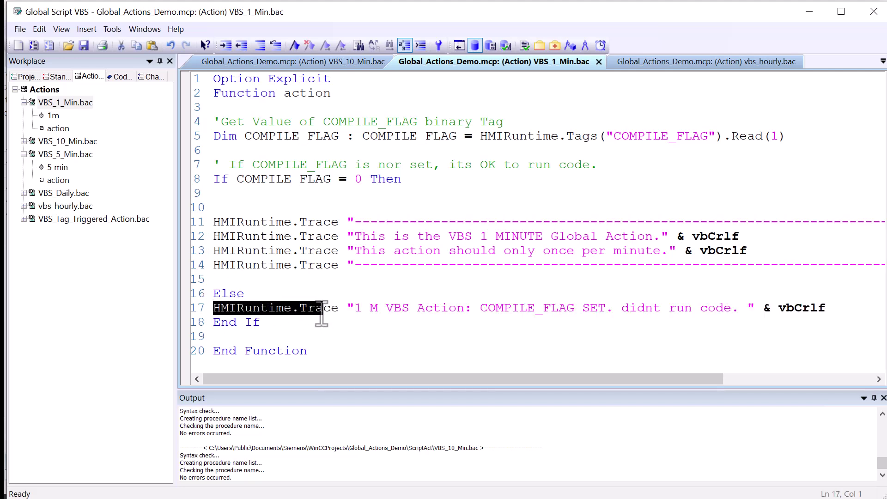
pyautogui.moveTo(322, 318); pyautogui.dragTo(330, 320)
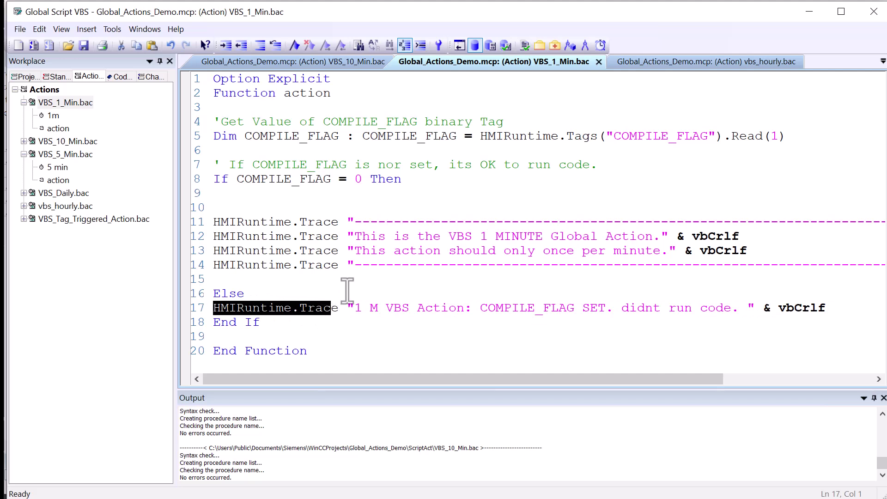
pyautogui.click(465, 308)
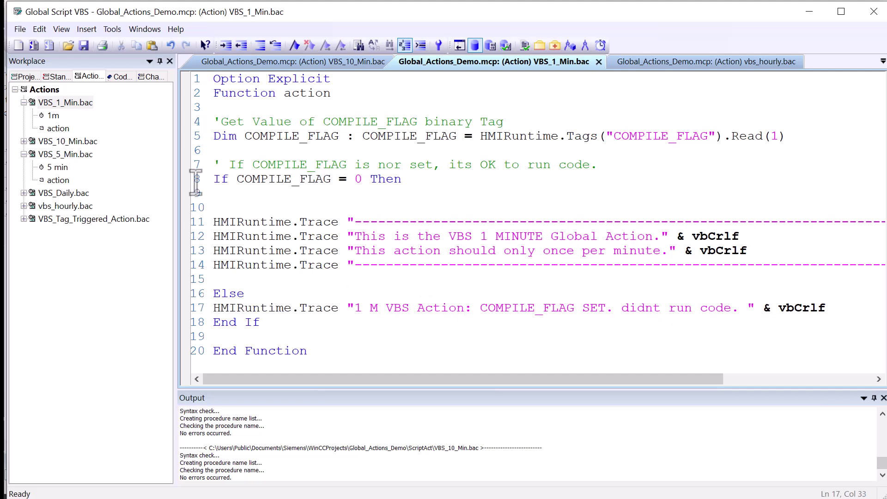
pyautogui.doubleClick(57, 180)
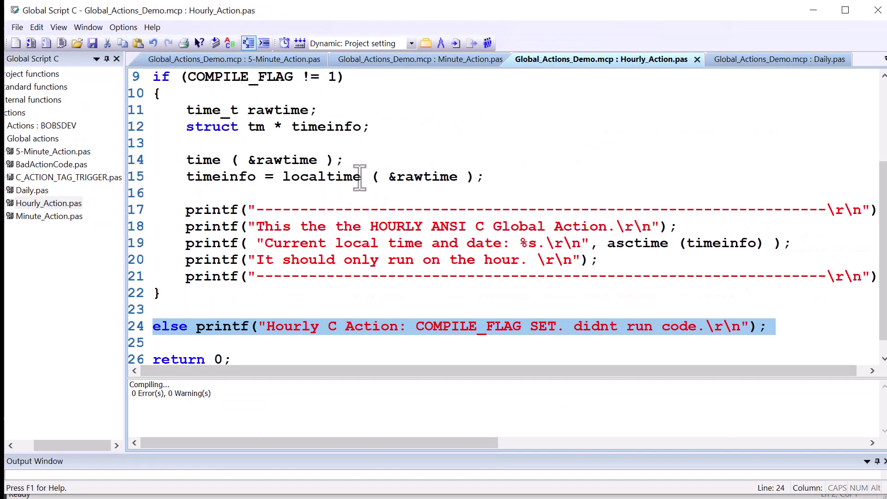
# Step: Review Hourly_Action's COMPILE_FLAG tag read and its else skip message
pyautogui.click(357, 169)
pyautogui.scroll(3, 265, 190)
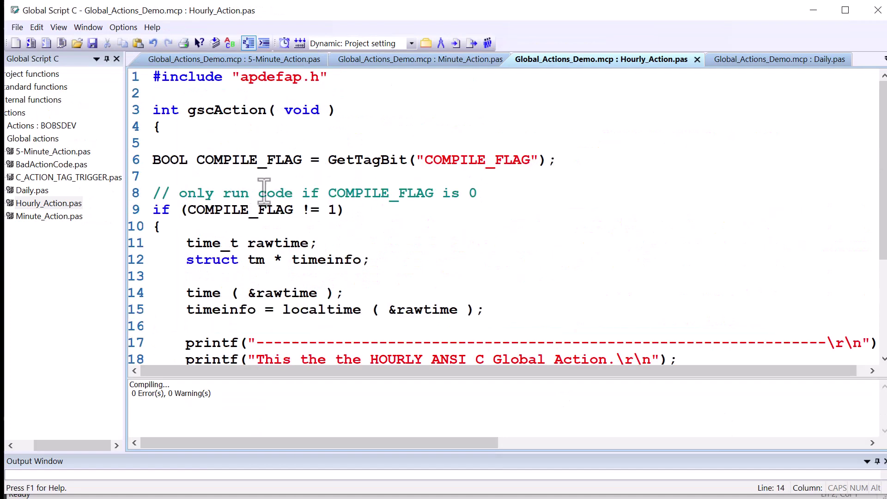
pyautogui.doubleClick(265, 159)
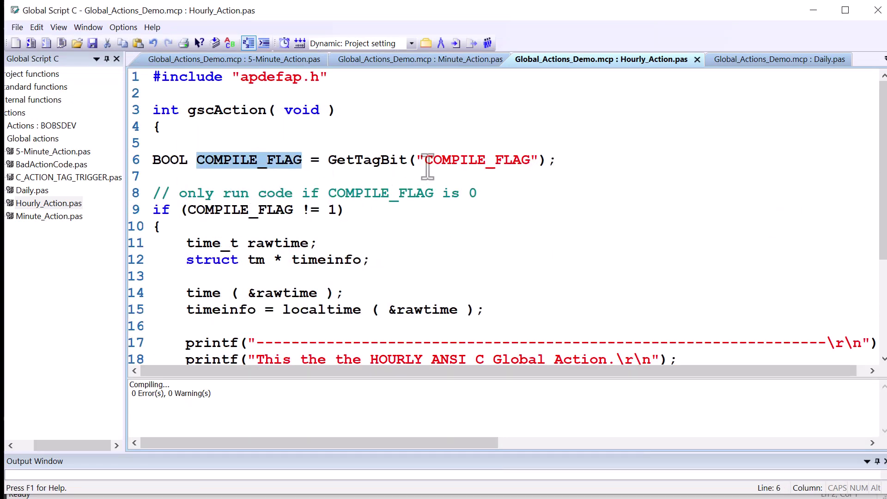
pyautogui.scroll(-2, 423, 208)
pyautogui.scroll(-1, 422, 208)
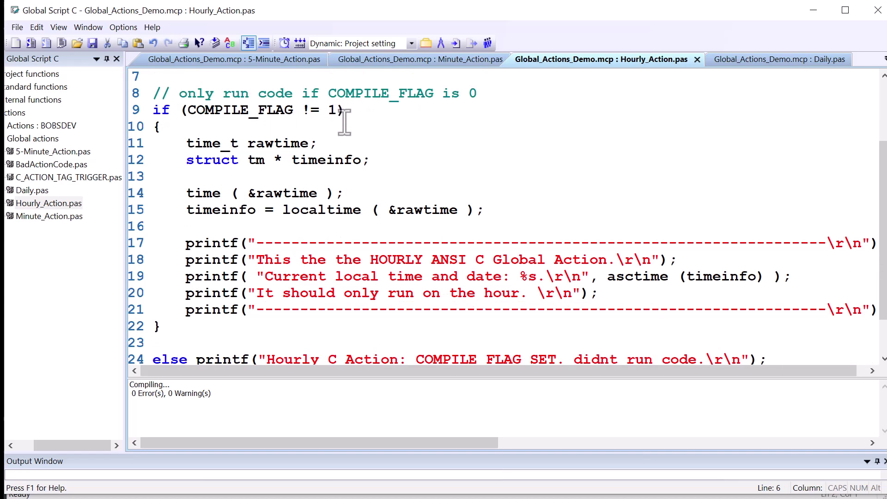
pyautogui.scroll(-2, 337, 112)
pyautogui.scroll(-1, 346, 113)
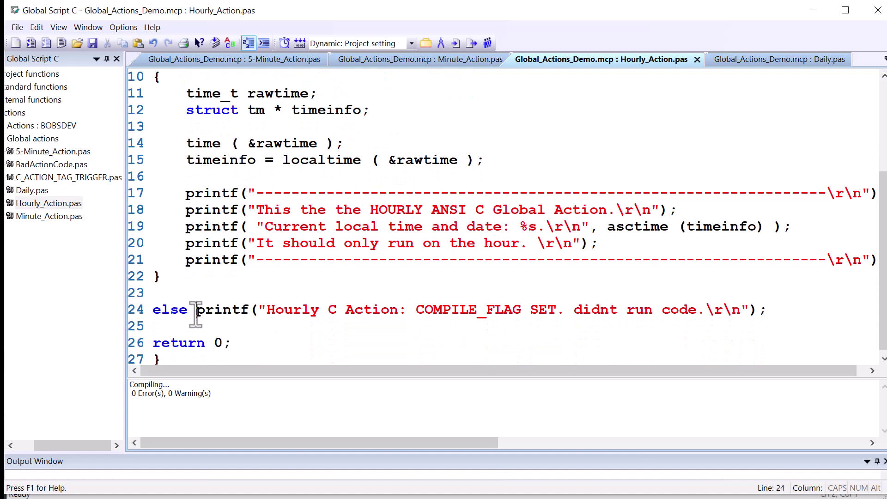
pyautogui.moveTo(195, 314); pyautogui.dragTo(354, 314)
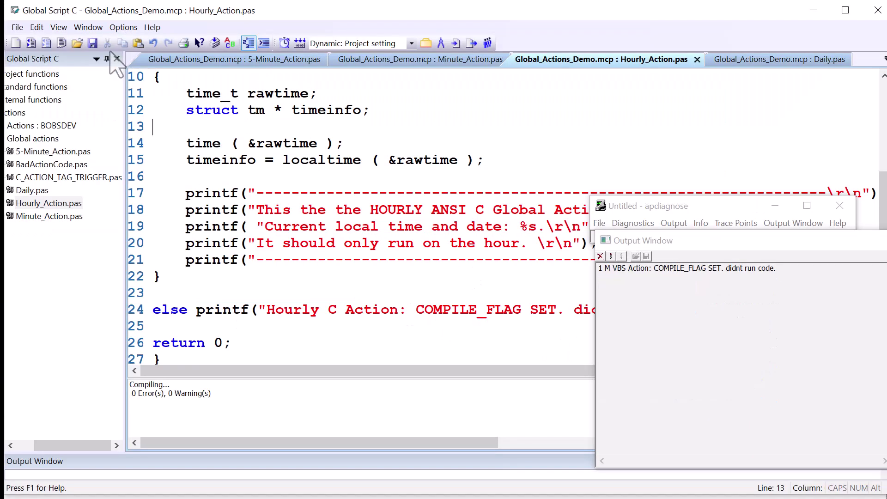
# Step: Compile and save the Hourly_Action C action
pyautogui.rightClick(249, 178)
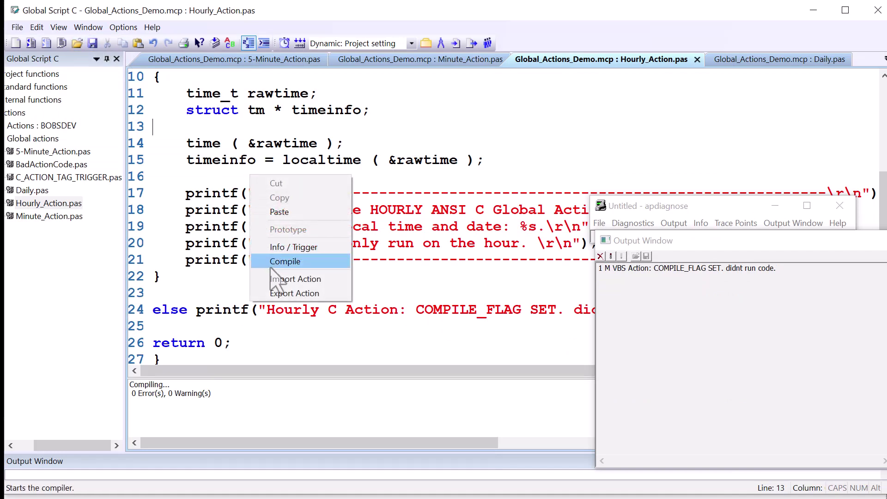
pyautogui.click(284, 259)
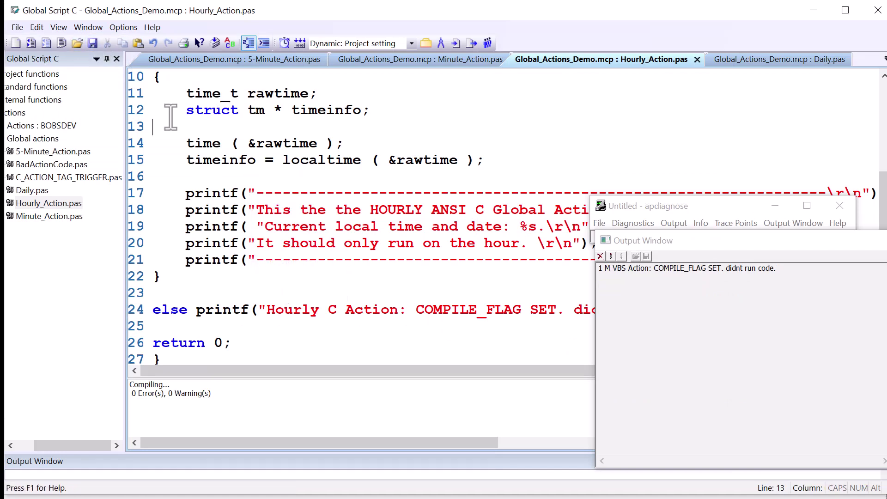
pyautogui.click(93, 43)
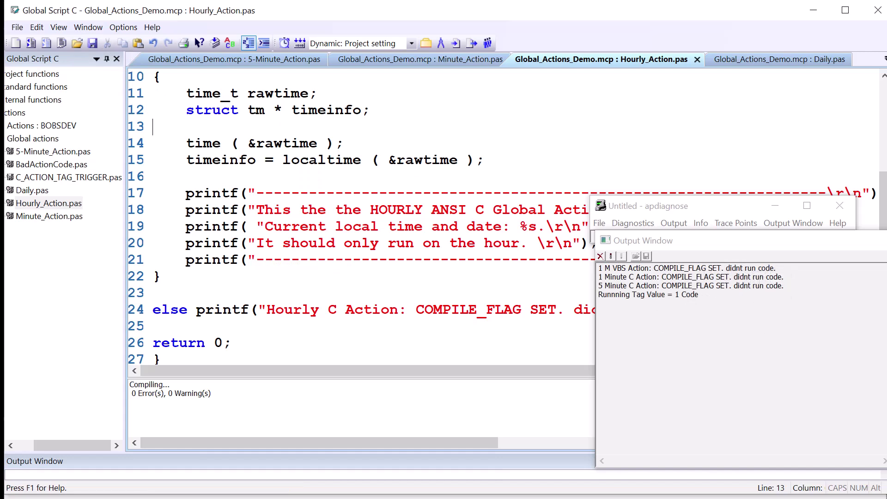
# Step: Save the VBS_5_Min action from its editor
pyautogui.rightClick(294, 141)
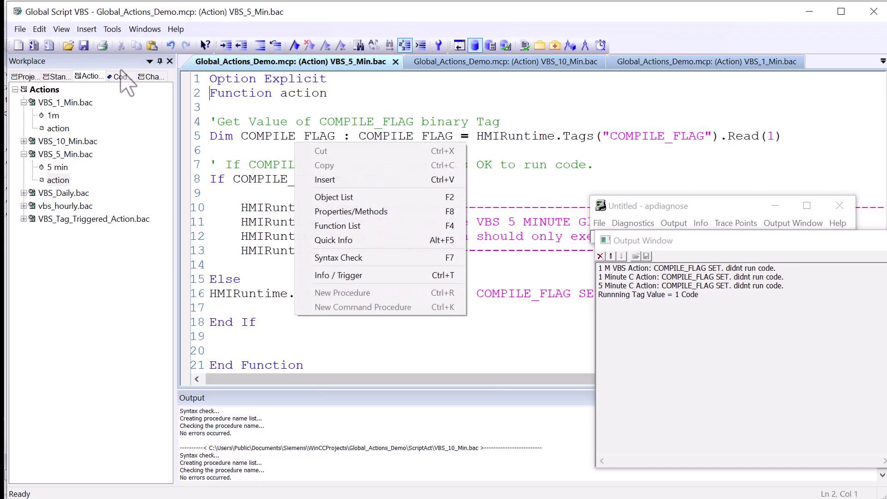
pyautogui.click(83, 45)
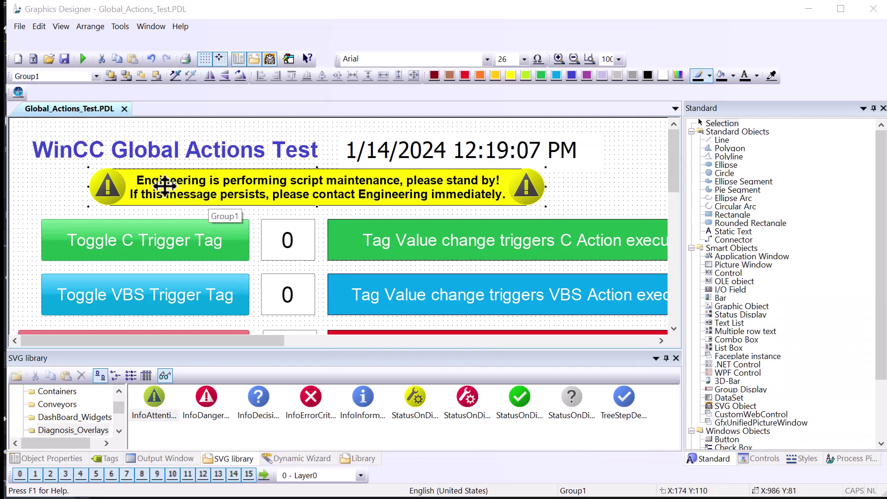
# Step: Place the InfoAttention graphic and select the yellow maintenance banner to show its properties
pyautogui.click(147, 415)
pyautogui.moveTo(153, 420); pyautogui.dragTo(88, 374)
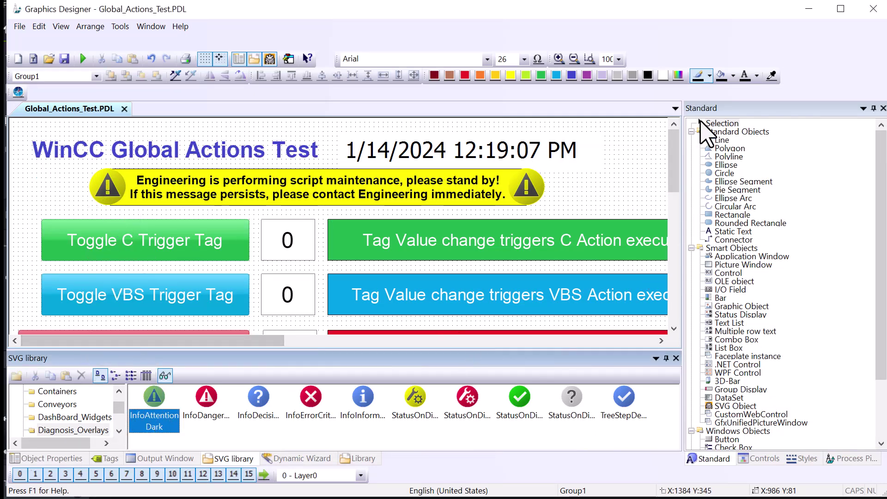
pyautogui.moveTo(703, 125); pyautogui.dragTo(351, 189)
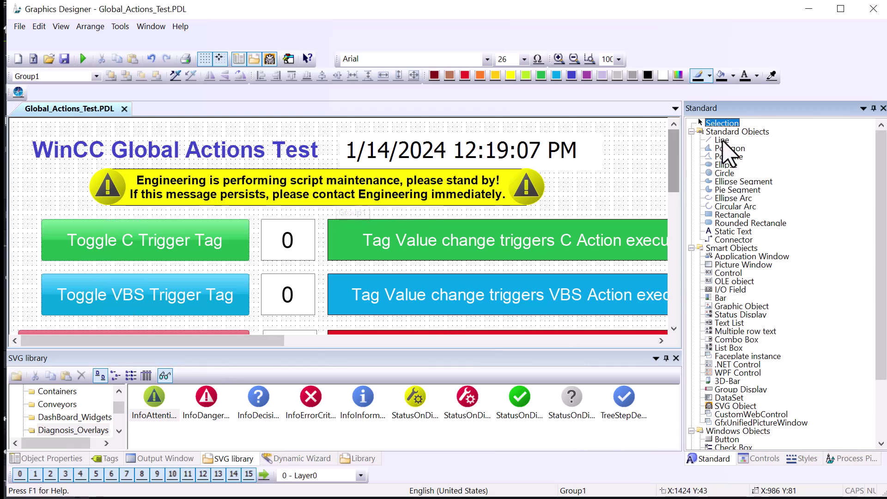
pyautogui.click(722, 131)
pyautogui.click(468, 183)
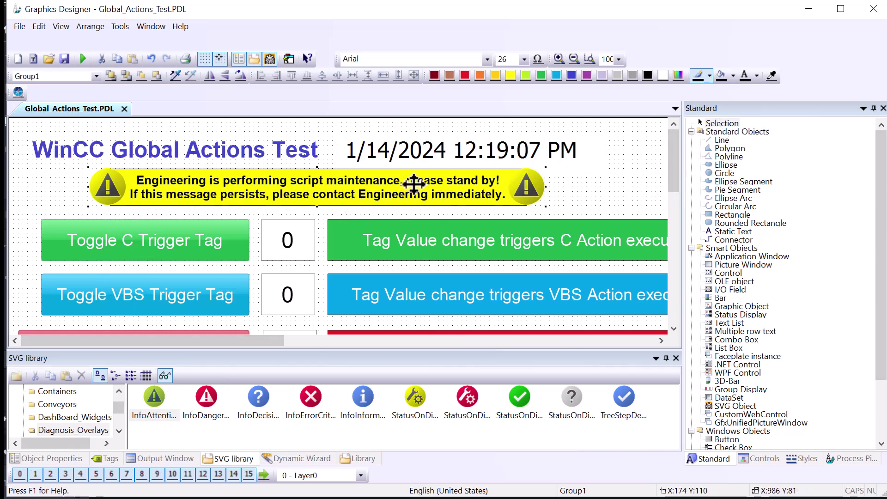
pyautogui.click(46, 459)
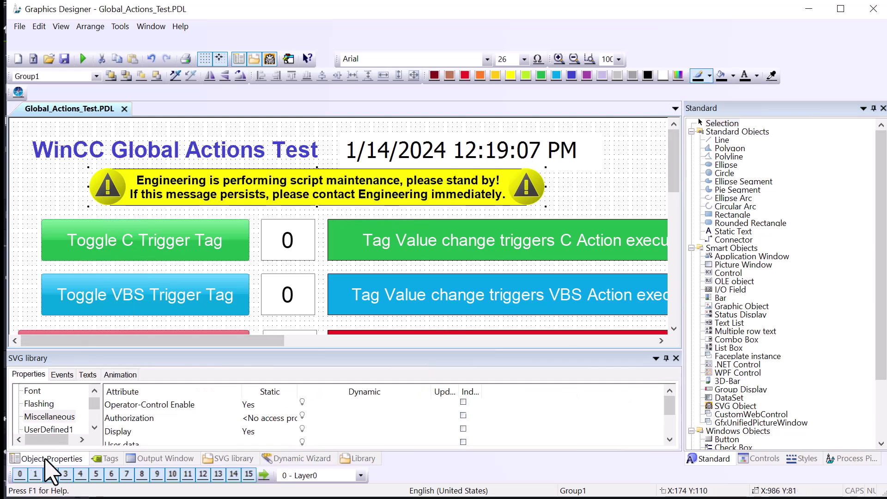
# Step: Set the banner's Display to No and drive it from the COMPILE_FLAG tag
pyautogui.click(249, 431)
pyautogui.doubleClick(249, 432)
pyautogui.rightClick(303, 430)
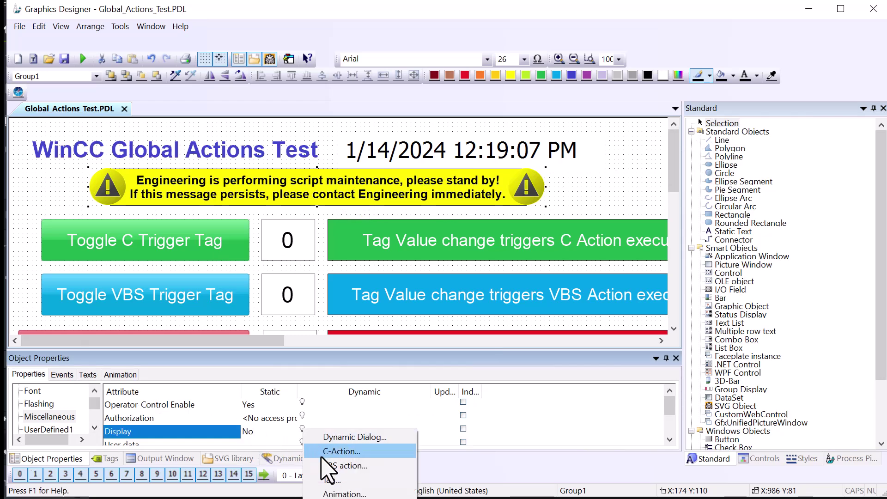
pyautogui.click(332, 481)
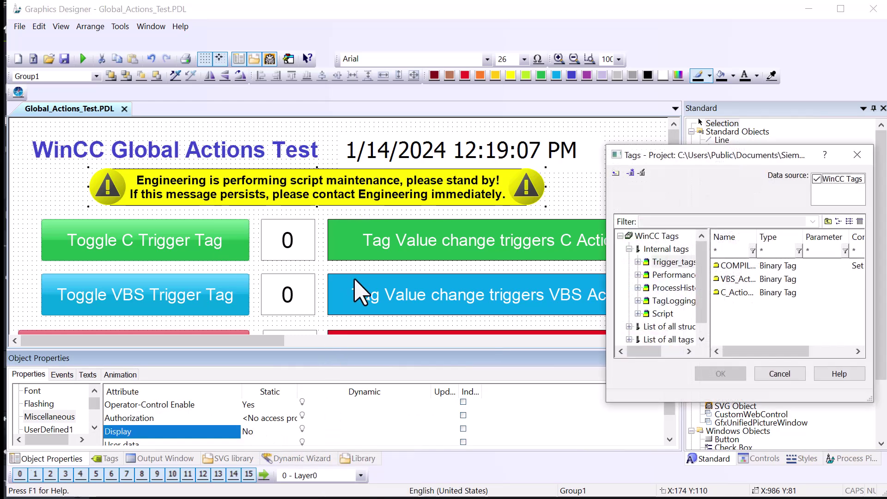
pyautogui.click(739, 267)
pyautogui.click(720, 373)
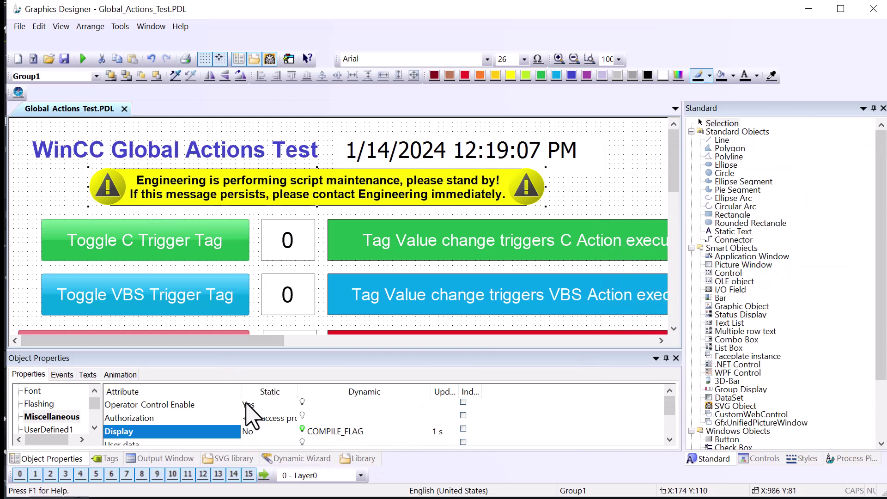
# Step: Start WinCC Runtime to test the picture with the warning banner
pyautogui.click(83, 59)
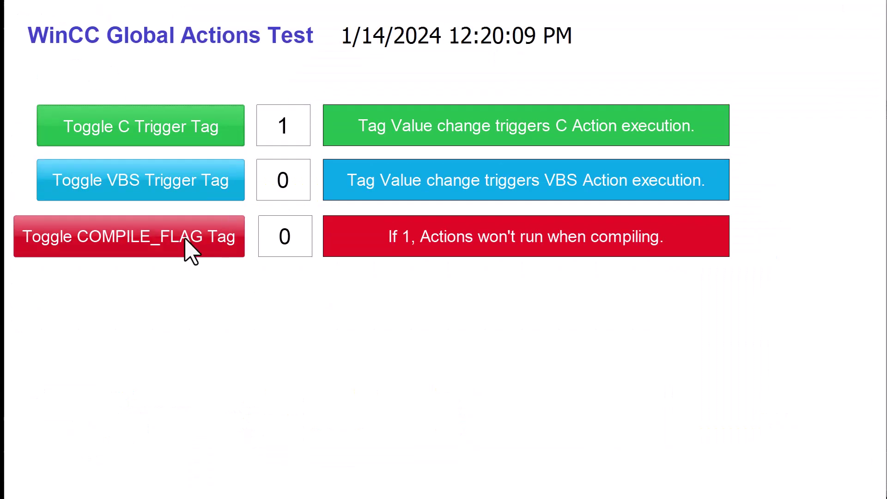